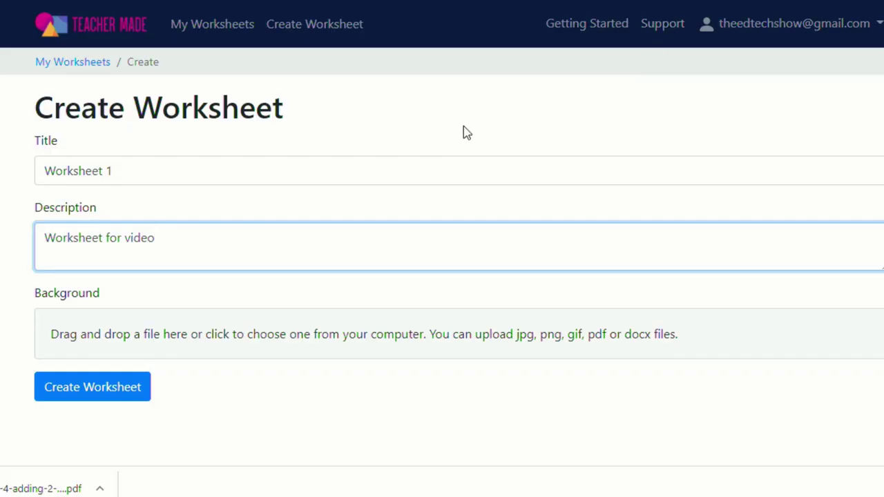
- Create the worksheet with only the first page of the downloaded addition PDF as its background
drag(24, 485, 158, 338)
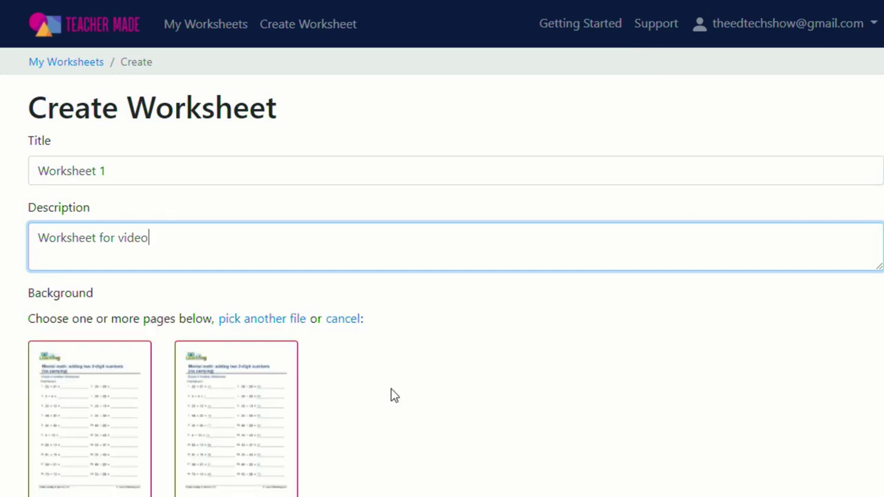
scroll(391, 396, down, 1)
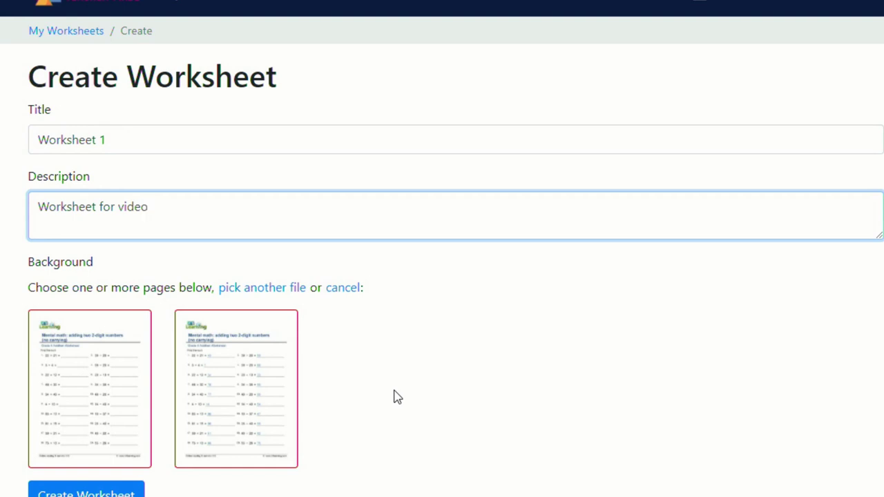
click(240, 394)
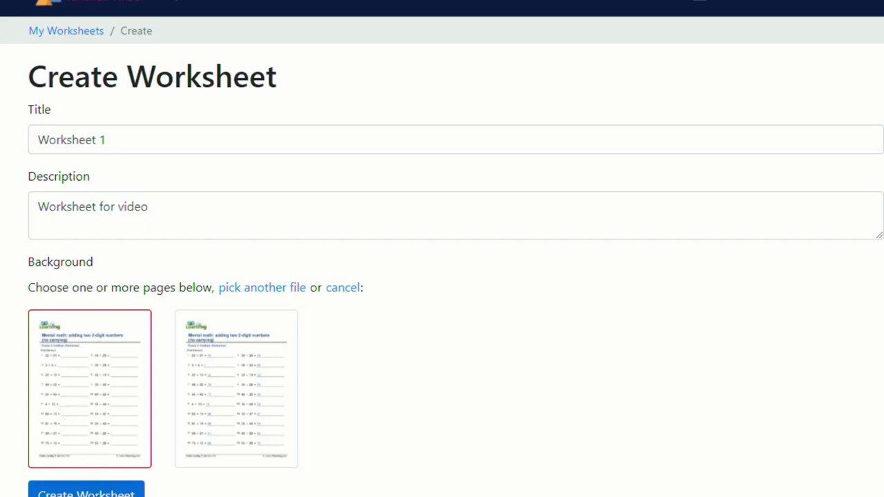
click(96, 493)
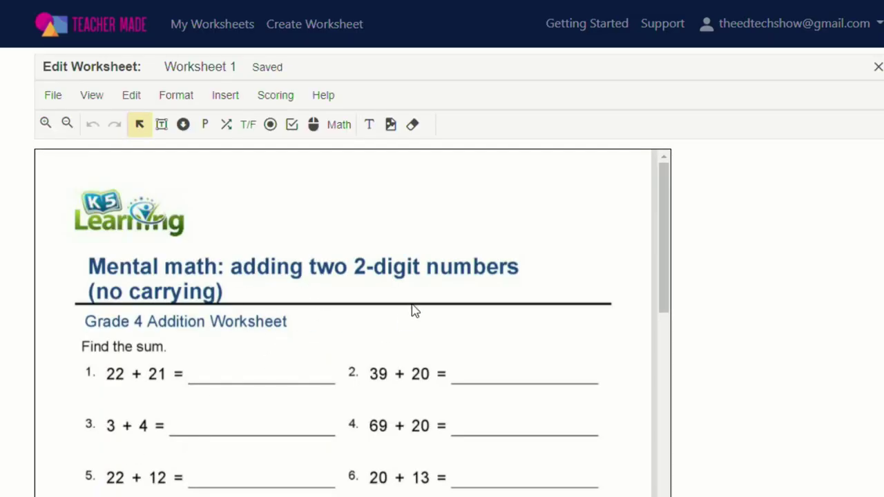
- Add a short answer field on the answer line of question 1 with 43 as the correct answer
drag(660, 195, 670, 180)
scroll(670, 202, down, 1)
drag(674, 202, 703, 268)
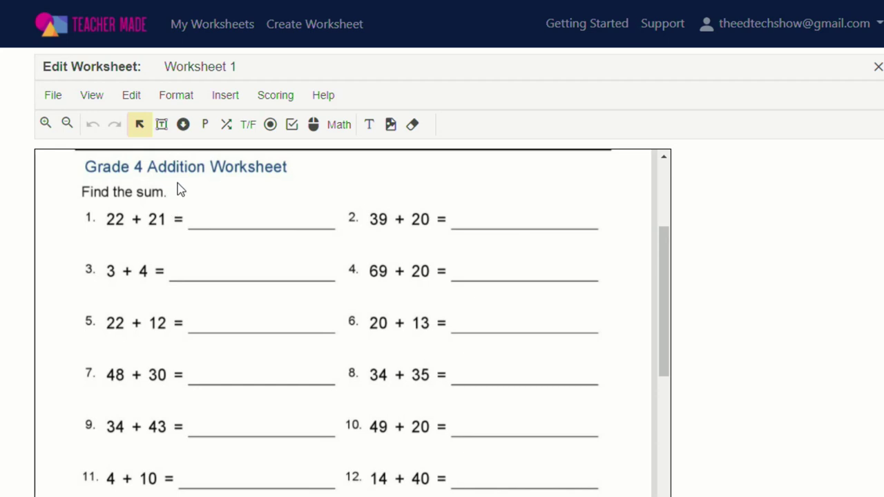
click(161, 127)
drag(190, 211, 326, 217)
double_click(252, 217)
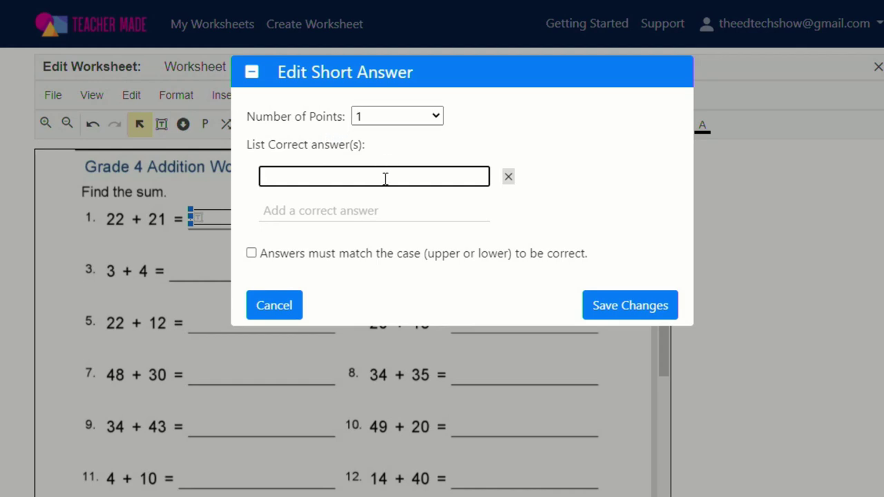
text(3)
click(355, 211)
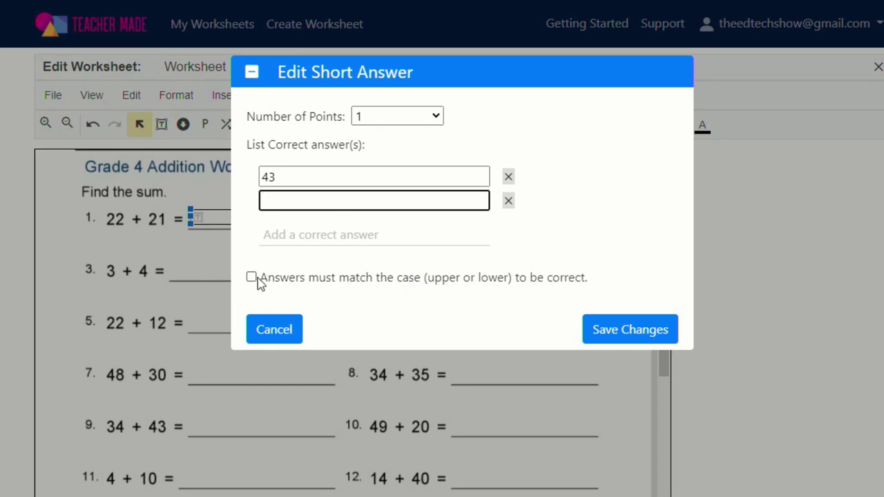
click(603, 325)
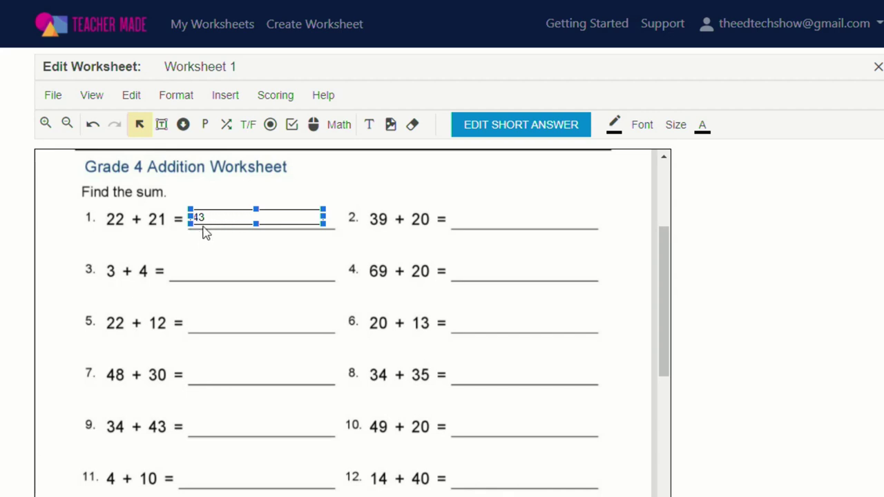
- Add a dropdown on question 3's answer line with choices 6, 7 and 8, marking 7 as correct
click(183, 125)
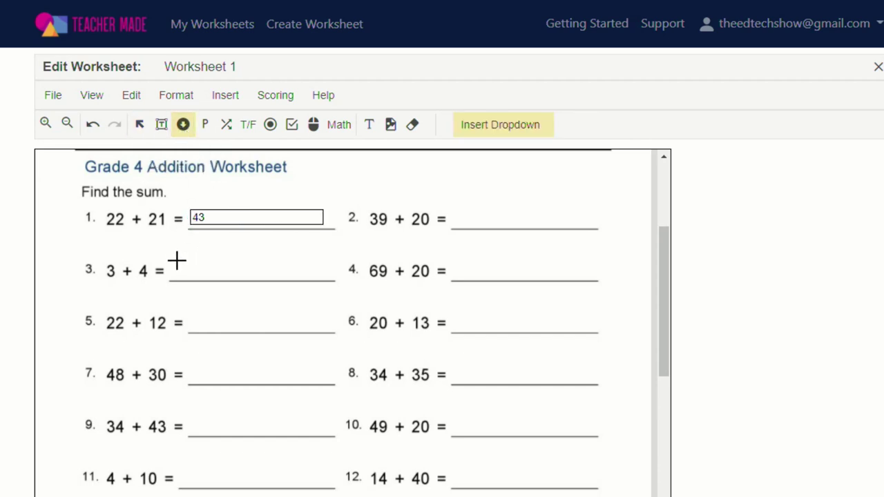
drag(176, 260, 321, 263)
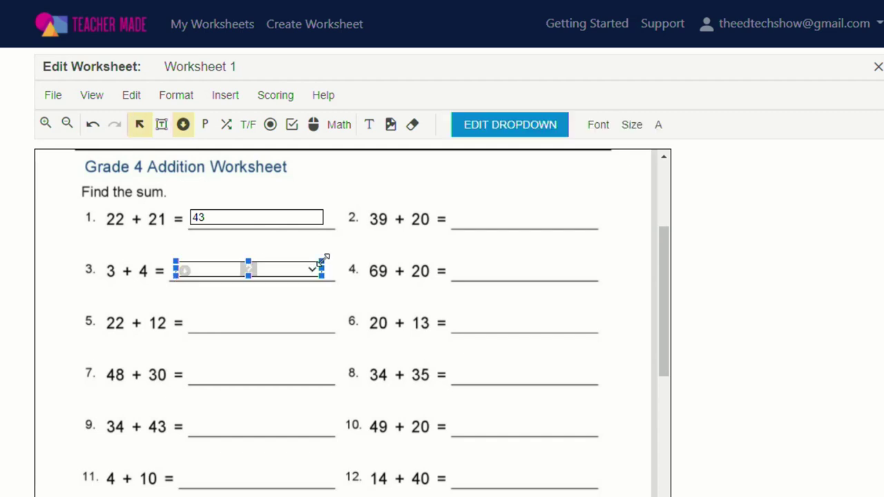
double_click(246, 268)
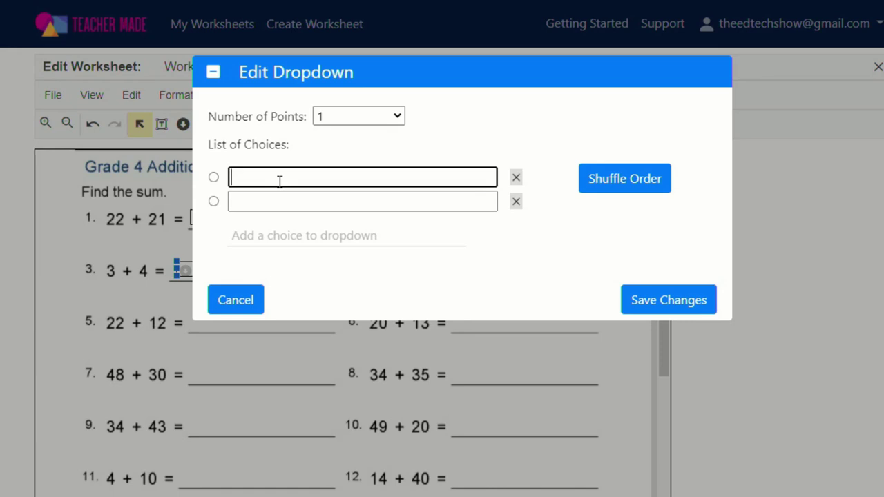
click(299, 203)
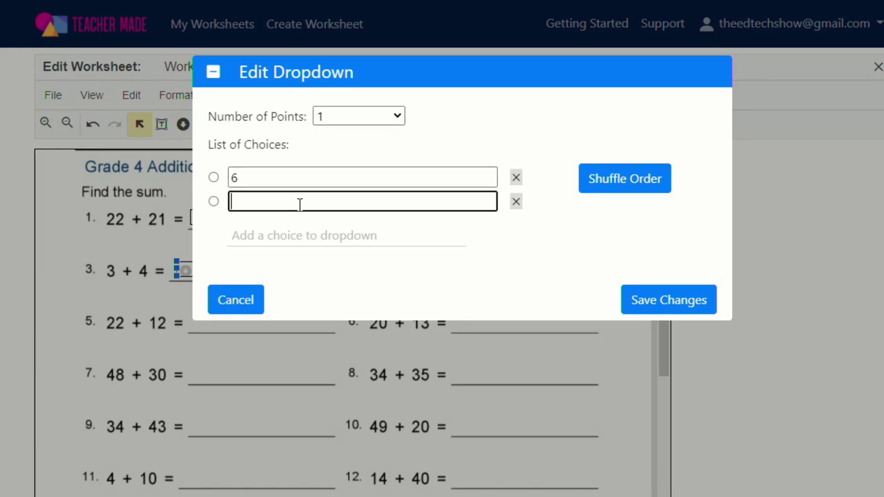
text(7)
click(298, 234)
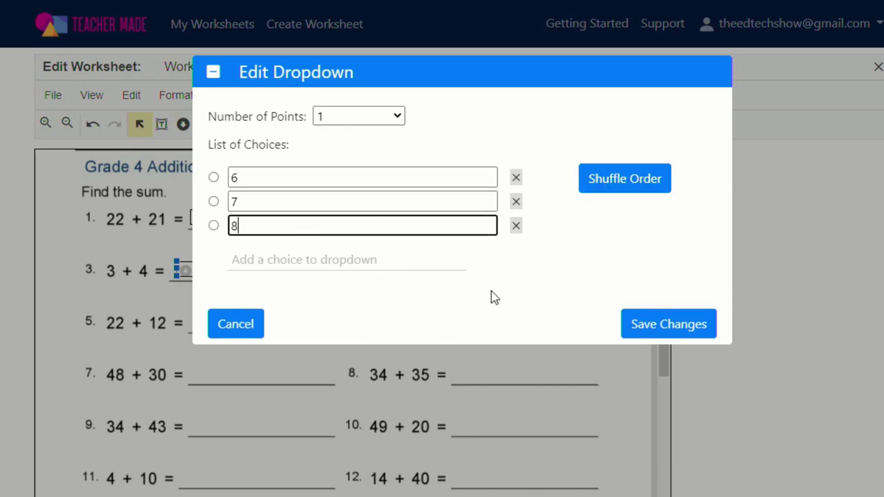
click(213, 202)
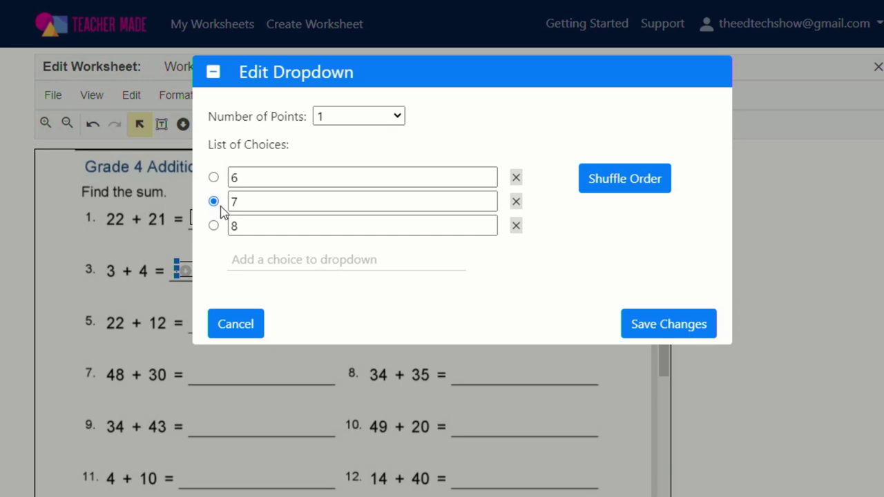
click(651, 325)
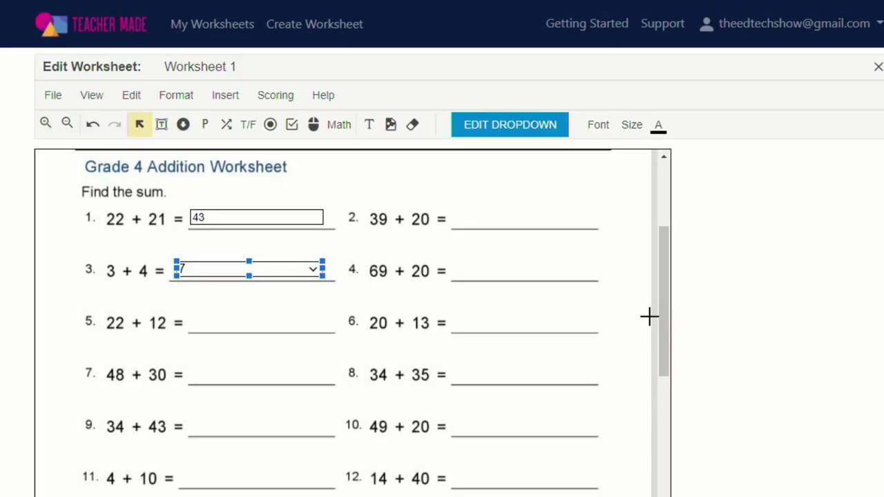
- Add an open answer field on question 5's answer line with the starter text "The answer to this question is:"
click(208, 126)
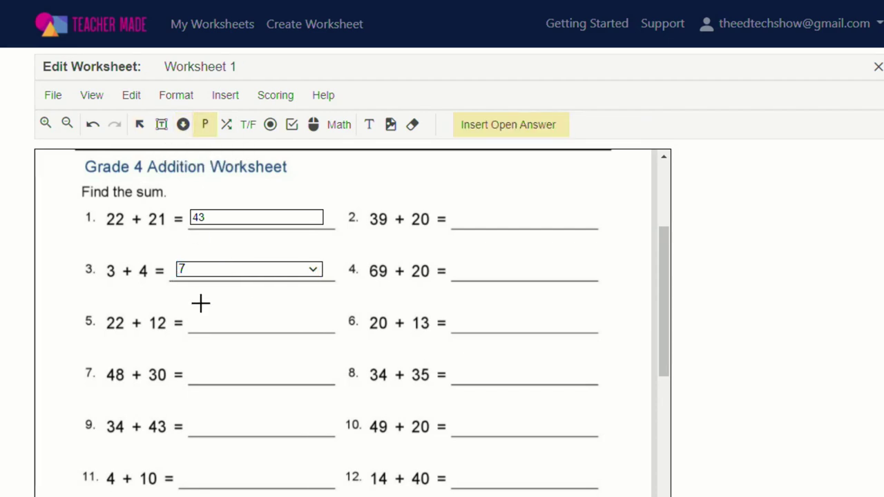
drag(194, 318, 251, 334)
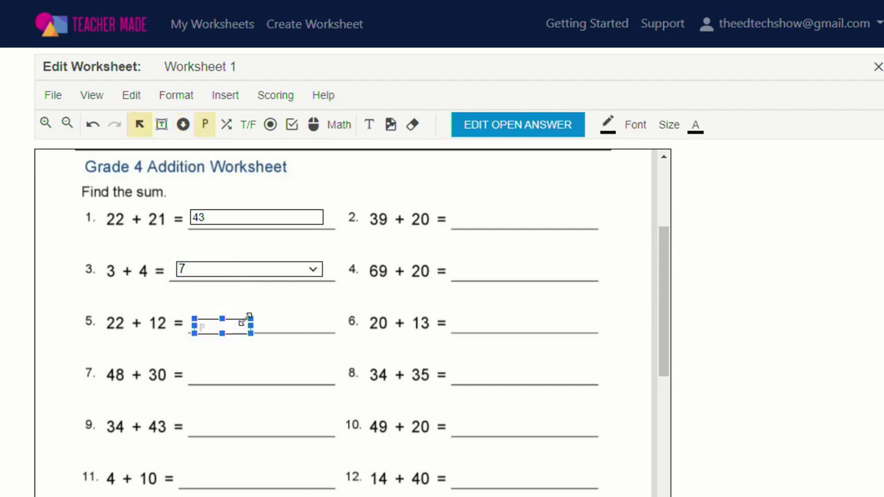
double_click(210, 332)
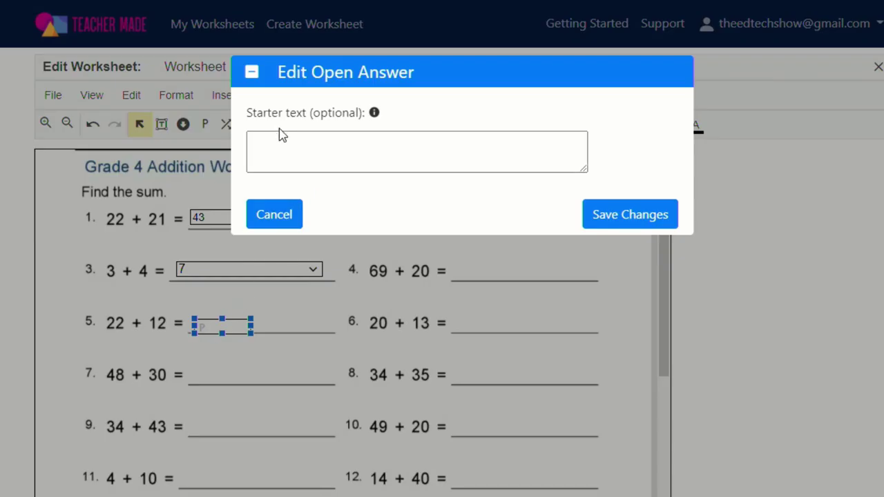
click(312, 156)
click(306, 146)
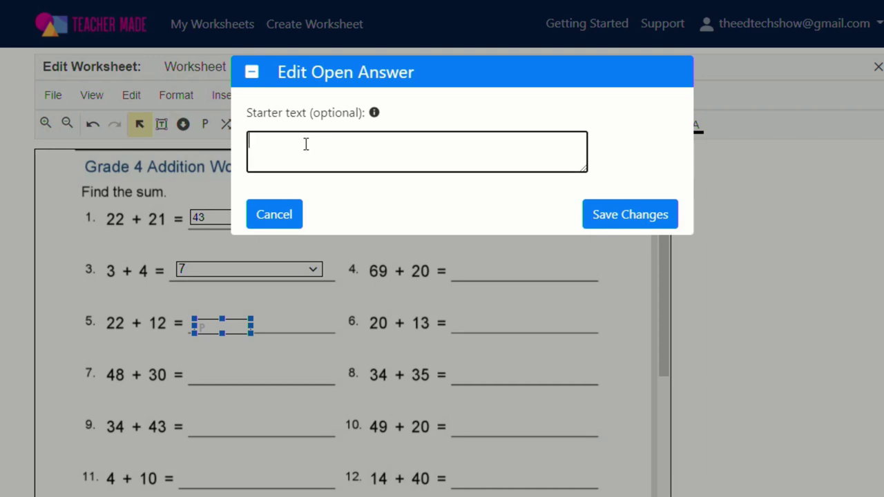
text(The answer to this question )
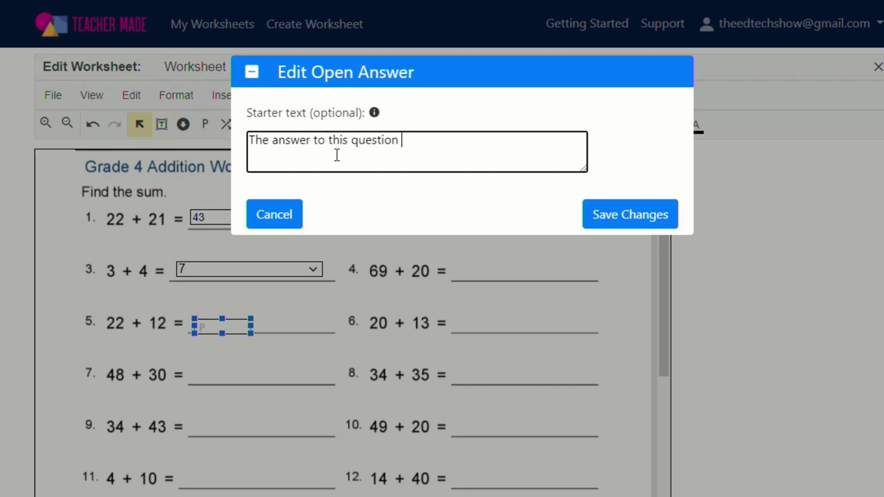
text(is:)
key(Return)
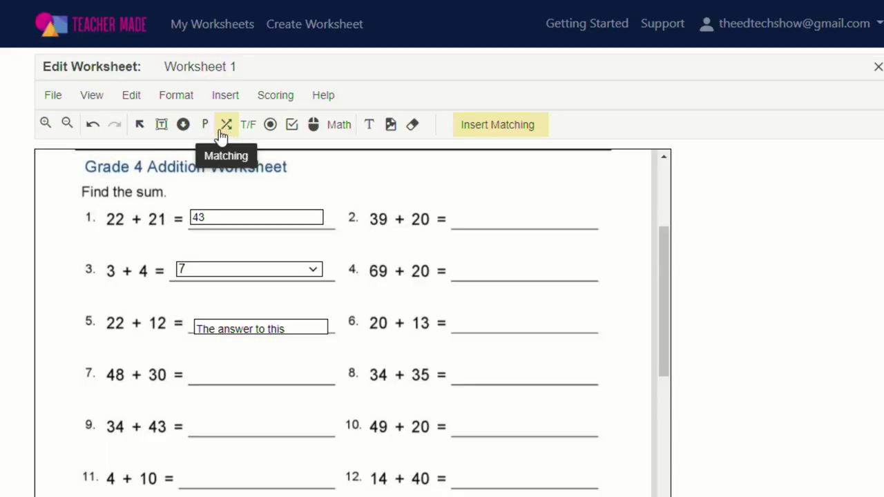
- Place matching boxes over the number 20 in questions 2 and 4 and link them as a pair
click(226, 131)
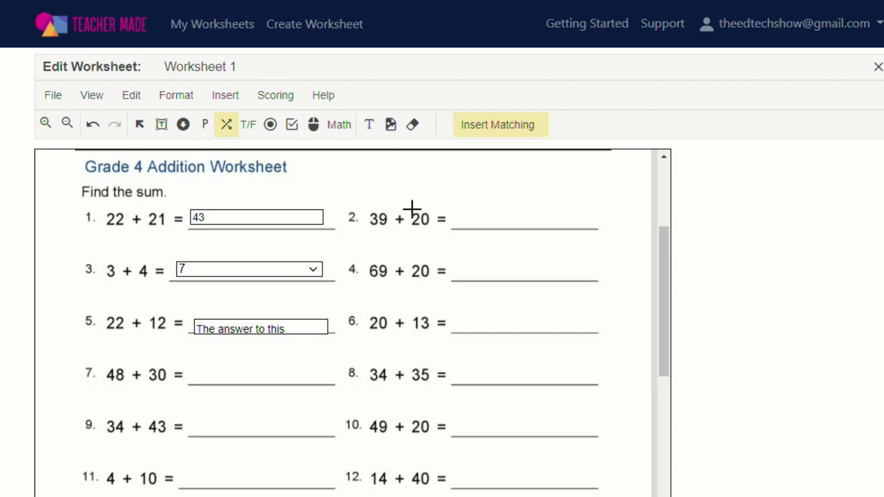
drag(411, 212, 435, 221)
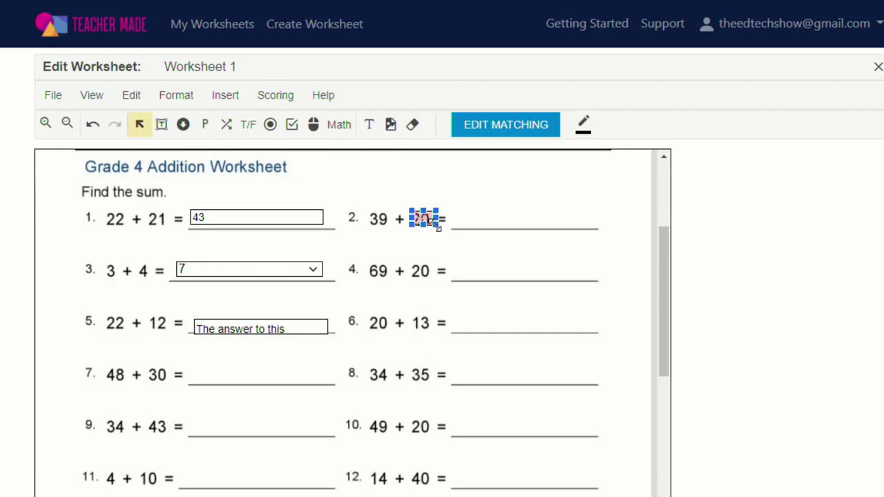
click(408, 270)
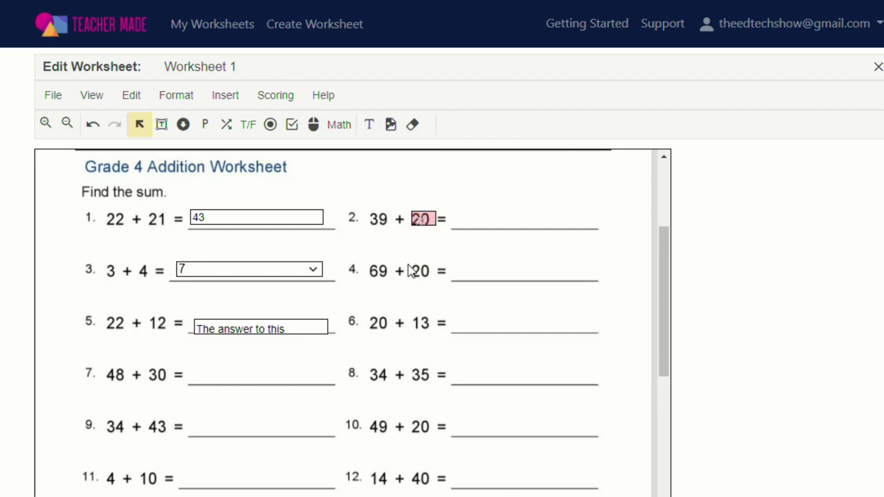
click(227, 125)
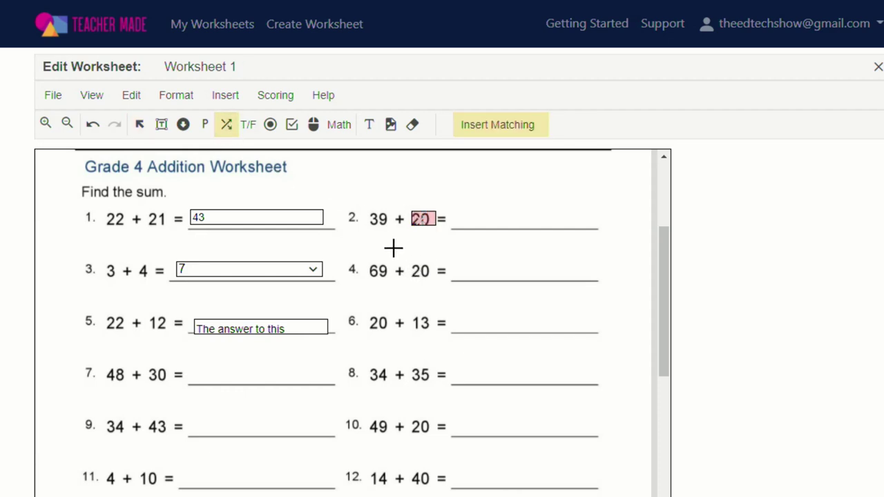
drag(413, 260, 437, 281)
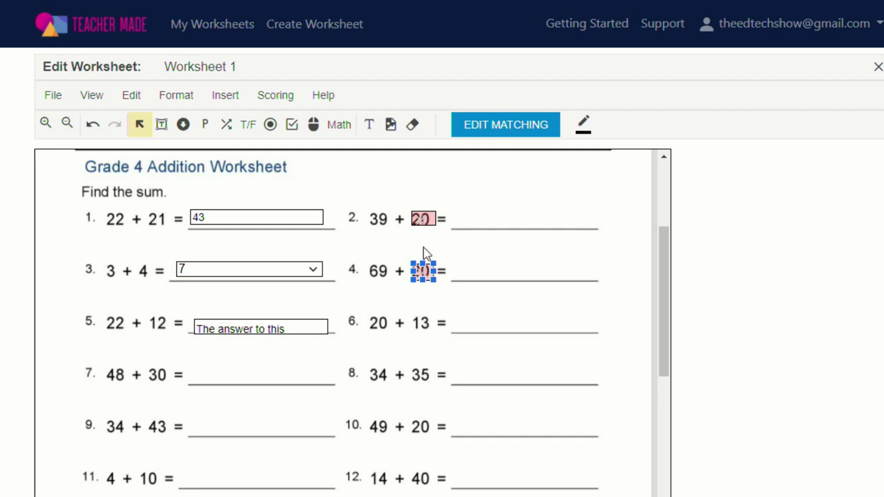
click(422, 220)
- Add a matching box over 39 in question 2, try pairing it with each 20, and link the two 20s again
click(228, 126)
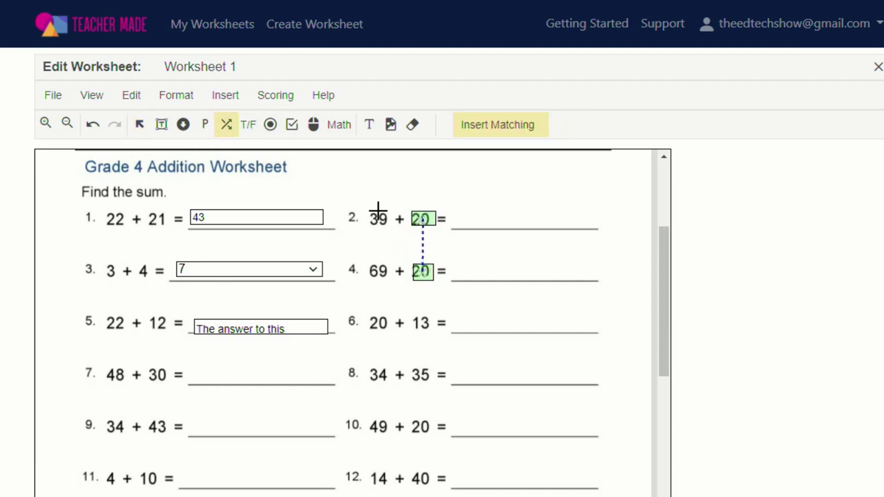
drag(367, 207, 395, 228)
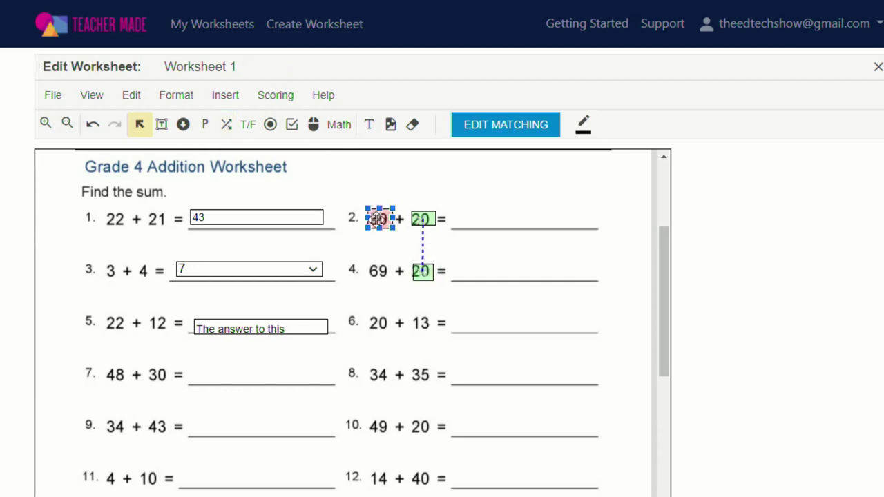
click(420, 272)
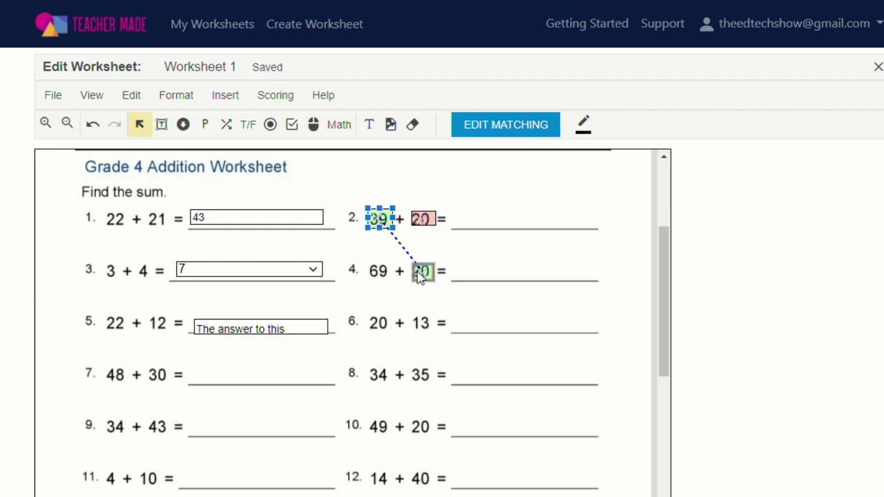
click(421, 219)
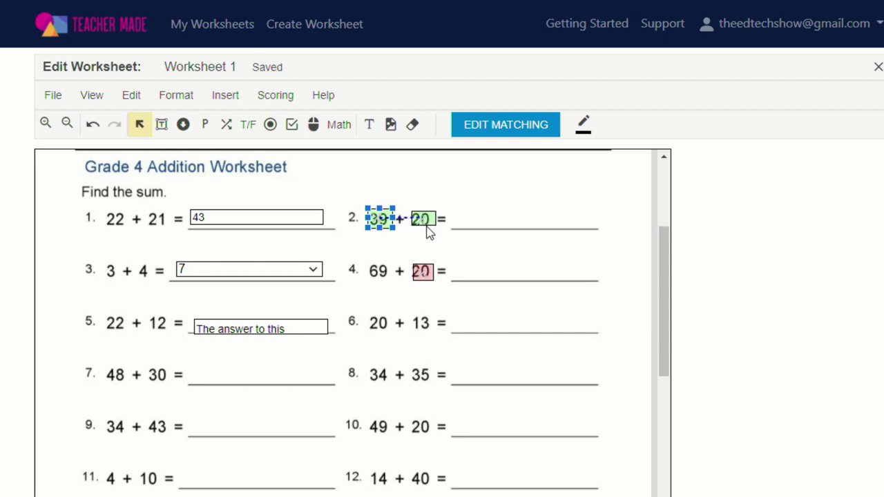
click(423, 268)
click(422, 223)
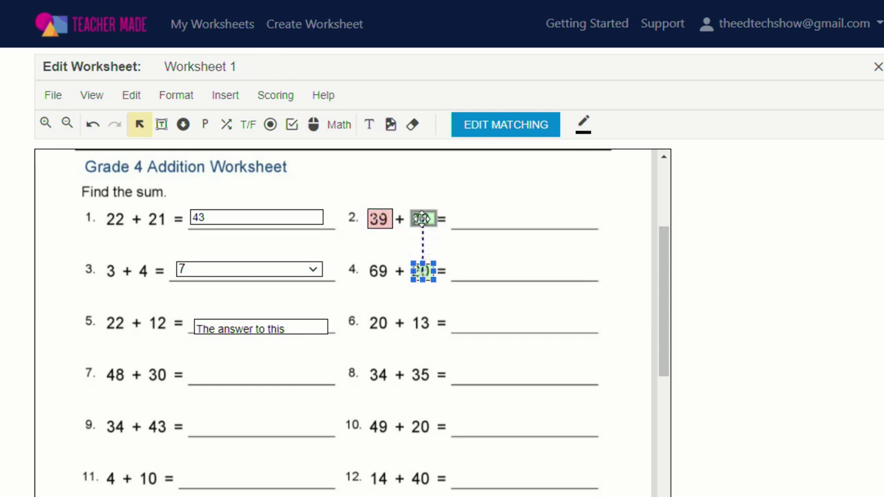
- Insert a True / False item on question 6's answer line and mark TRUE as the correct answer
click(250, 126)
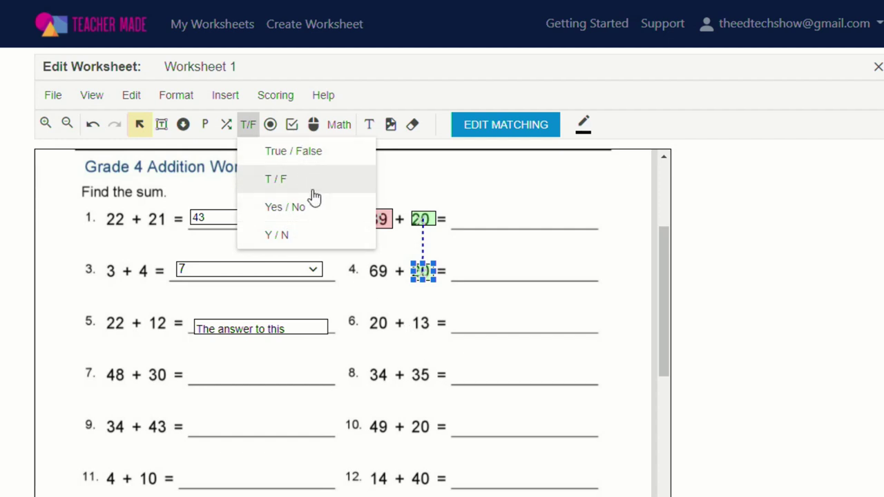
click(273, 152)
click(456, 315)
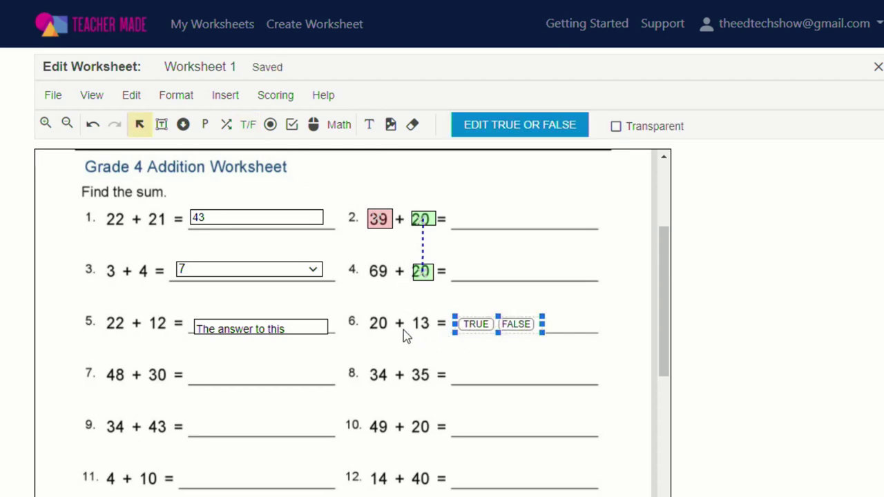
click(482, 327)
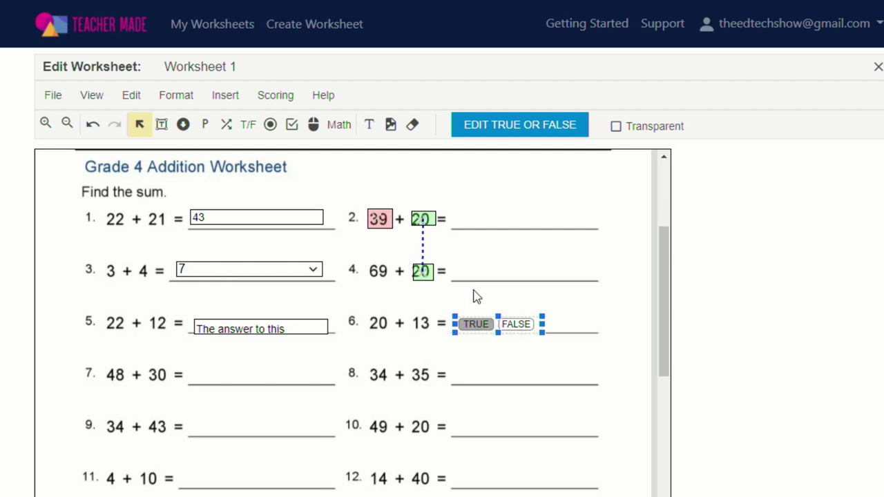
- Insert a 4-choice multiple choice item beside question 7, enlarge it, and mark the second choice as correct
click(271, 126)
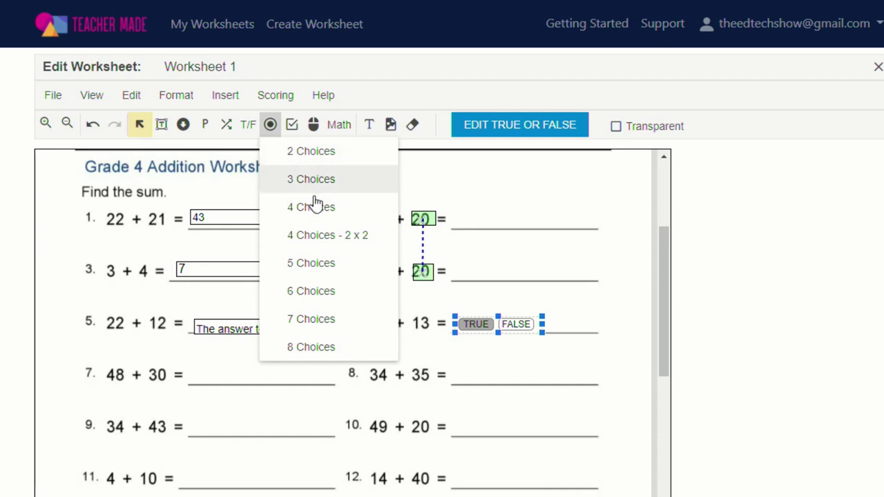
click(311, 154)
click(56, 397)
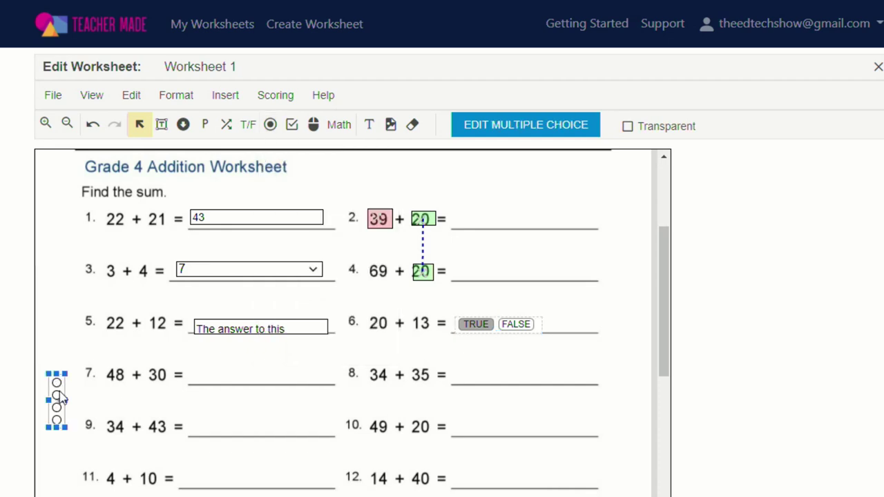
drag(65, 373, 87, 360)
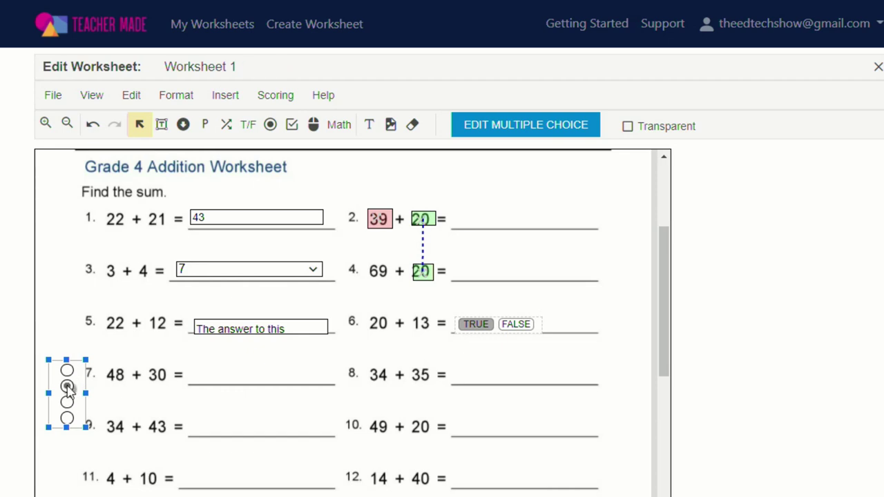
click(67, 387)
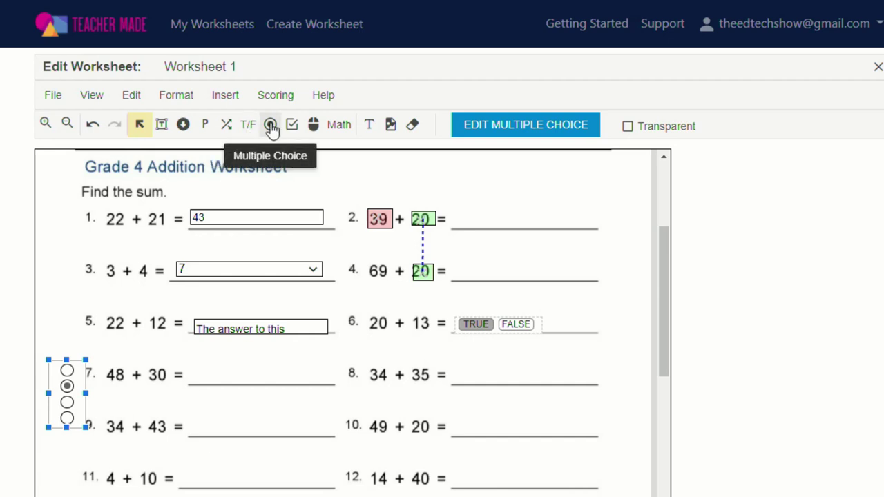
- Insert a 4-choice checkbox group, mark its second box as correct, and place it at the far end of question 8's line
click(293, 130)
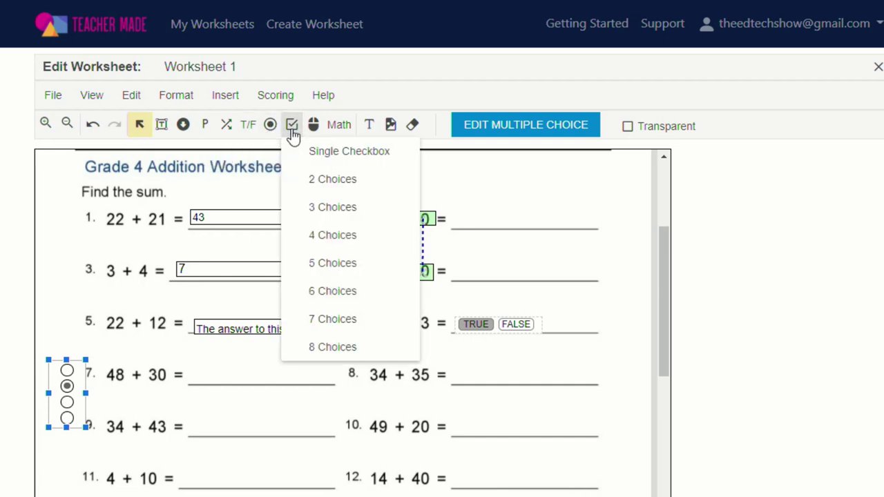
click(339, 236)
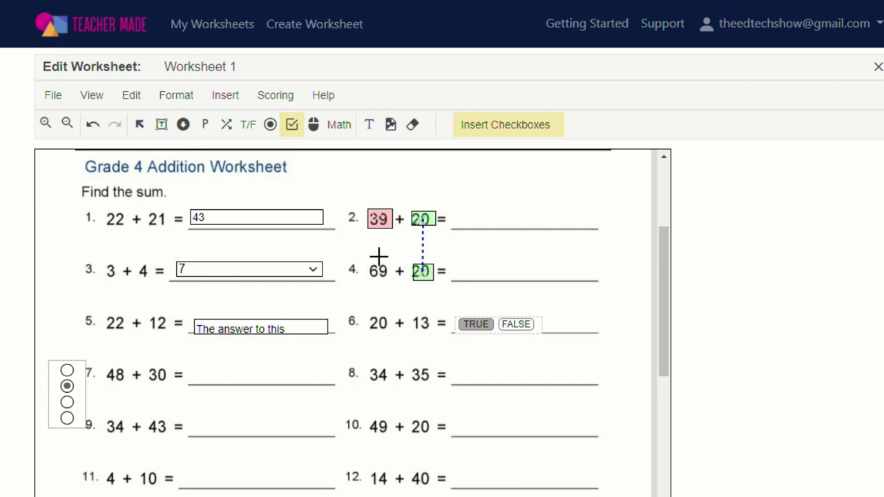
drag(329, 359, 357, 451)
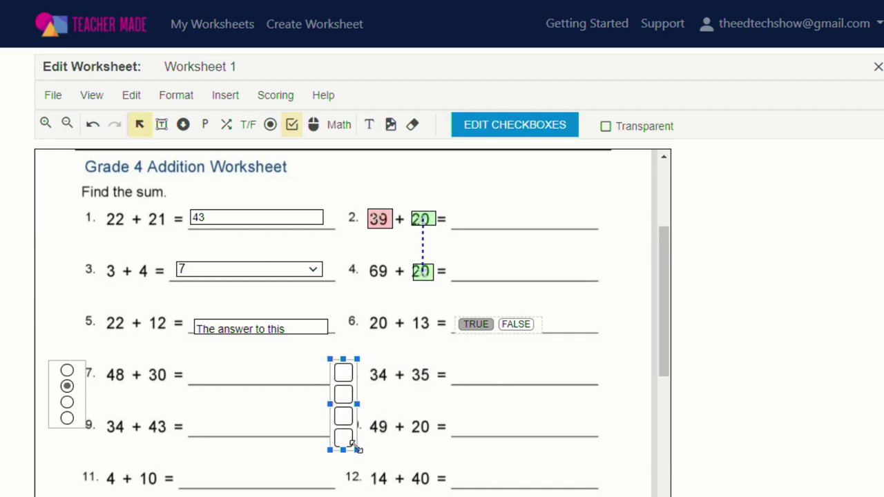
click(344, 395)
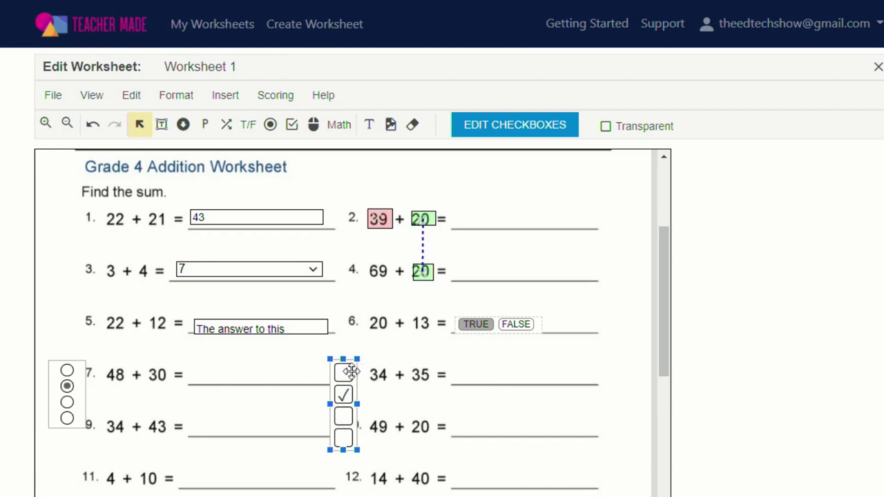
drag(354, 368, 637, 340)
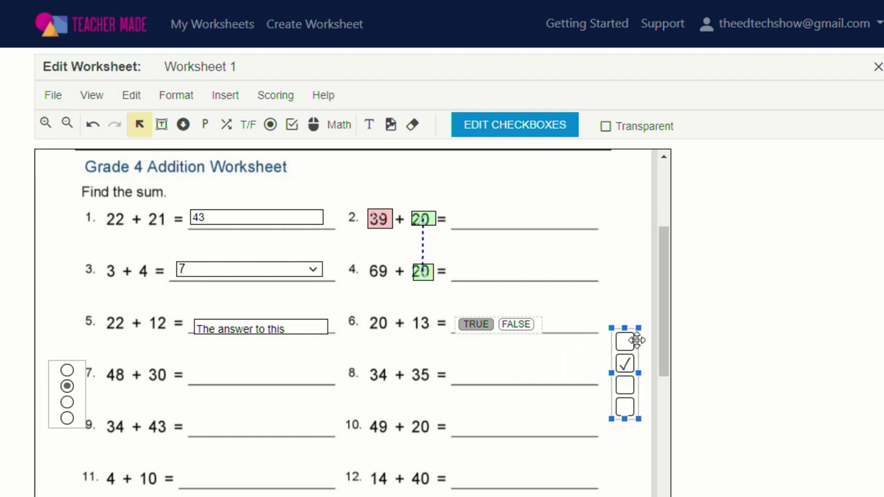
- Place a hot spot over 34 + 35 in question 8 and add an empty text box above question 2
click(314, 125)
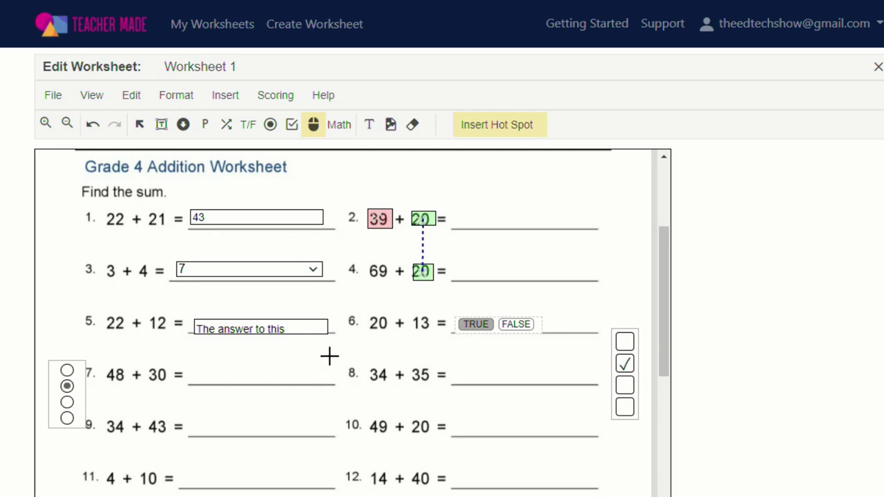
mouse_move(381, 374)
mouse_down()
mouse_move(399, 394)
mouse_move(371, 371)
mouse_move(441, 405)
mouse_move(411, 384)
mouse_up()
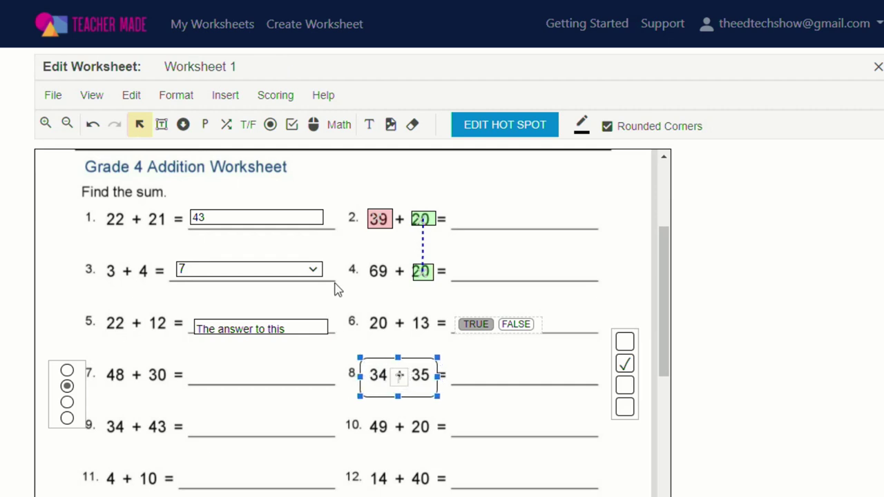
click(369, 126)
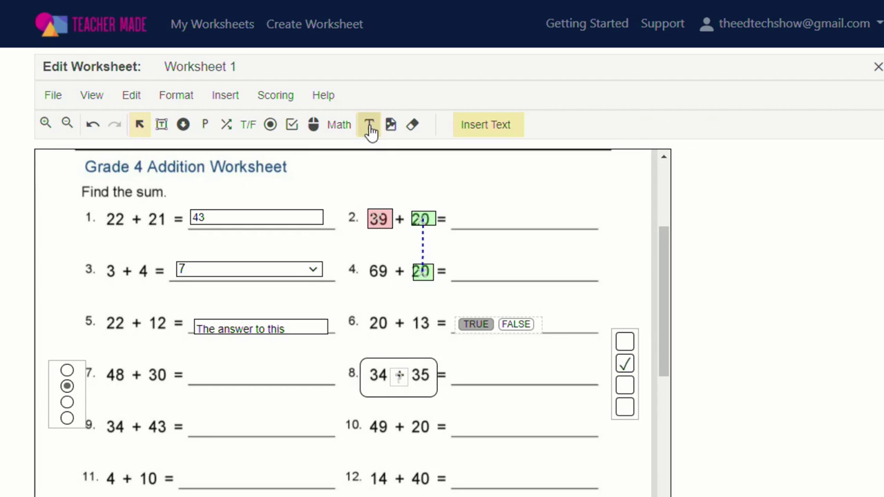
drag(350, 167, 598, 200)
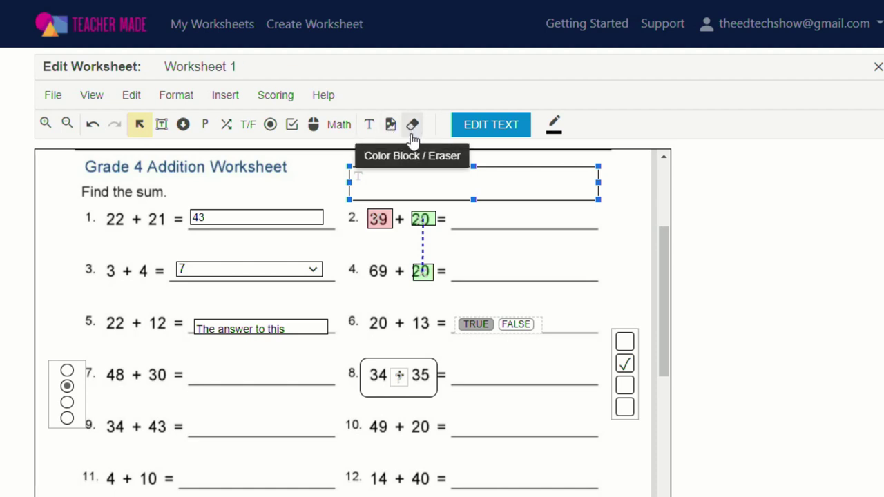
click(349, 249)
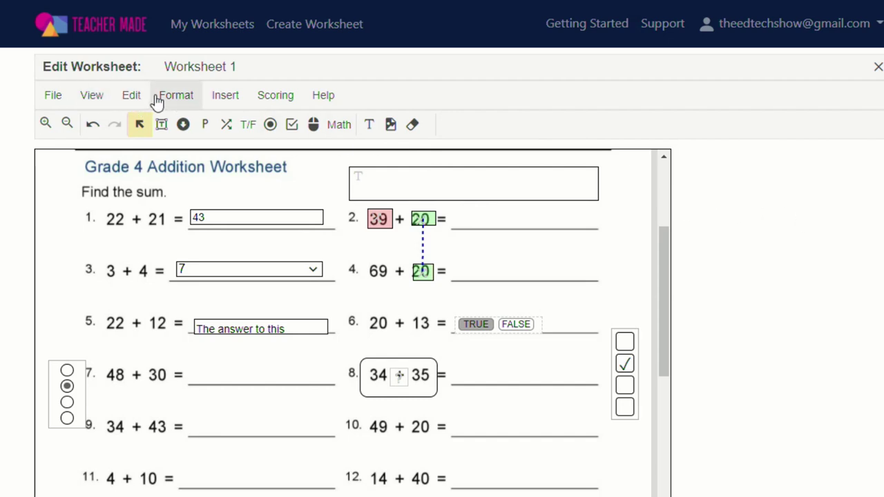
- In the worksheet preview, answer question 1 with 43, question 3 with 7 and question 5 with "The answer to this is 34"
click(133, 96)
mouse_move(97, 97)
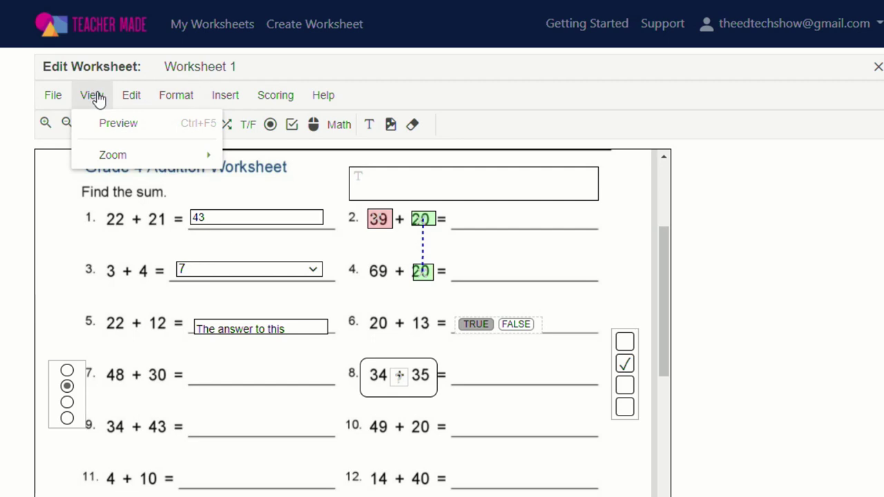
click(118, 123)
click(243, 274)
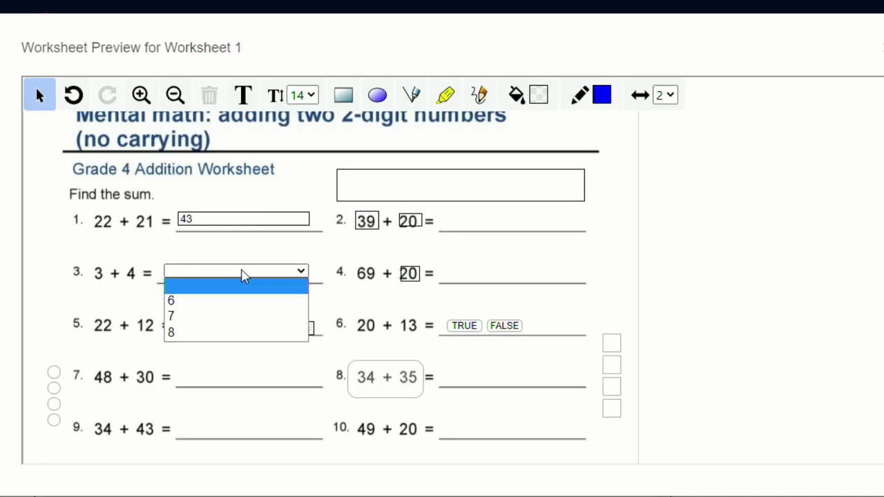
click(236, 318)
click(235, 328)
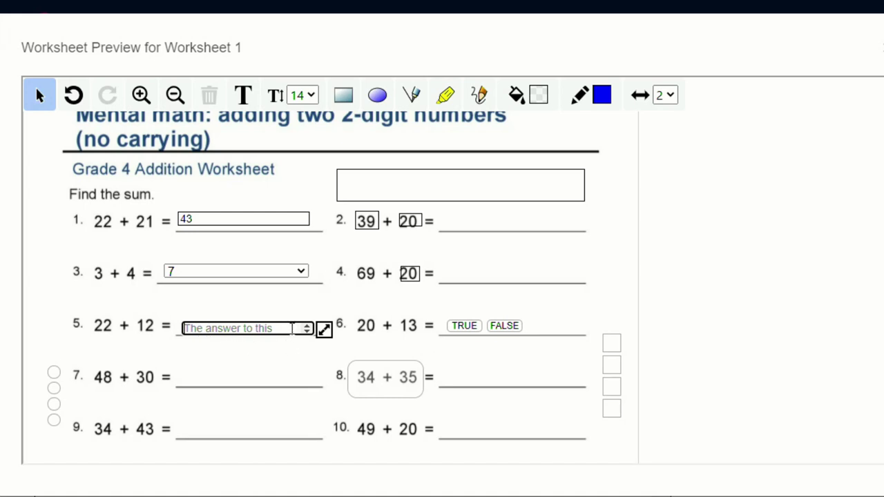
text(The answer to this is 34)
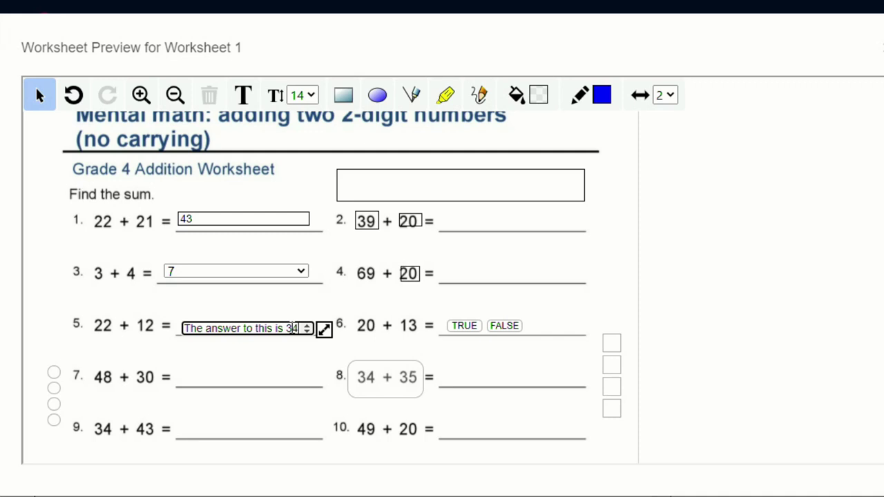
- Link the two 20s, answer TRUE for question 6, select question 8's hot spot, and mark the second option in the choice and checkbox groups
click(413, 276)
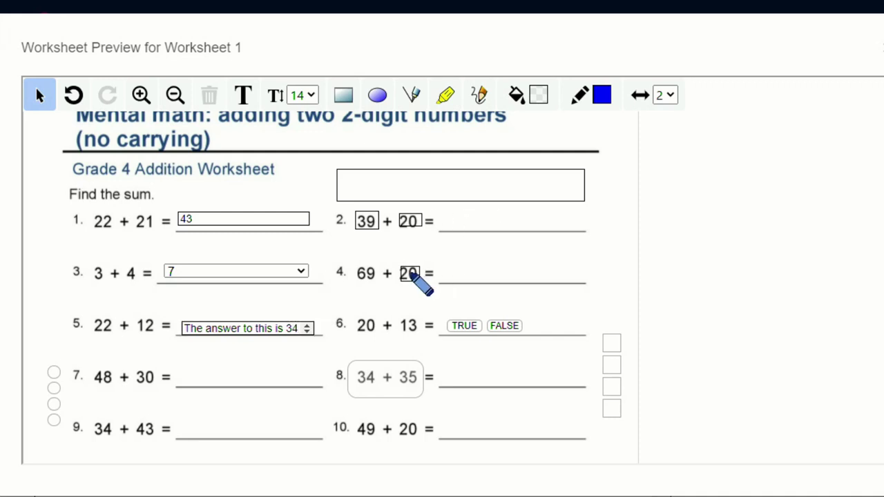
mouse_move(413, 275)
mouse_down()
mouse_move(371, 226)
mouse_move(473, 231)
mouse_move(365, 221)
mouse_move(410, 222)
mouse_up()
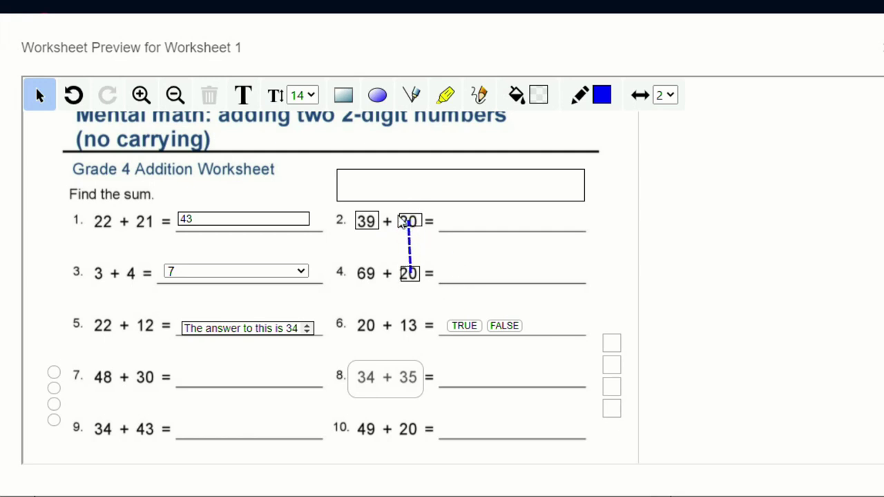
click(460, 329)
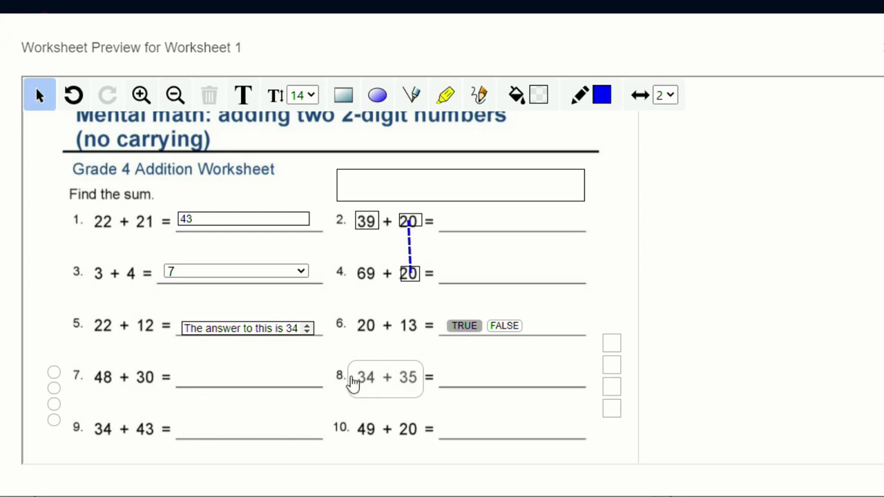
click(386, 379)
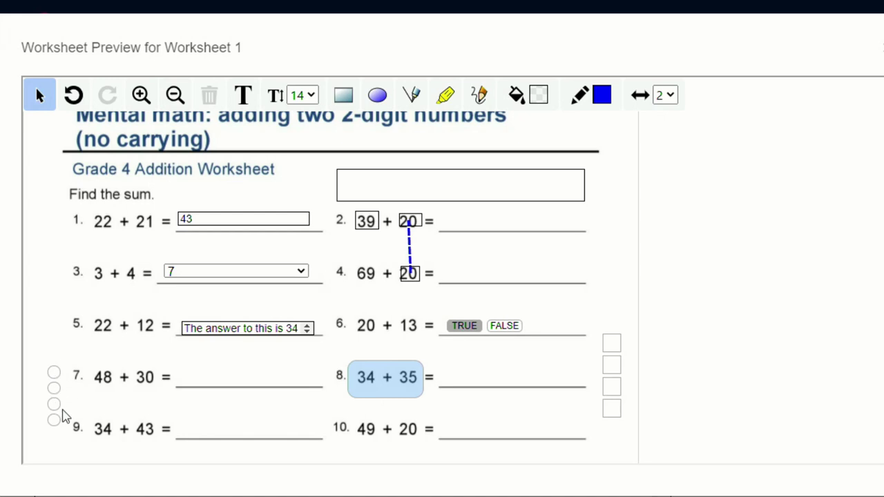
click(56, 390)
- Check the preview answers, examine how each question is marked, and reset the preview
scroll(389, 256, down, 1)
scroll(394, 256, up, 3)
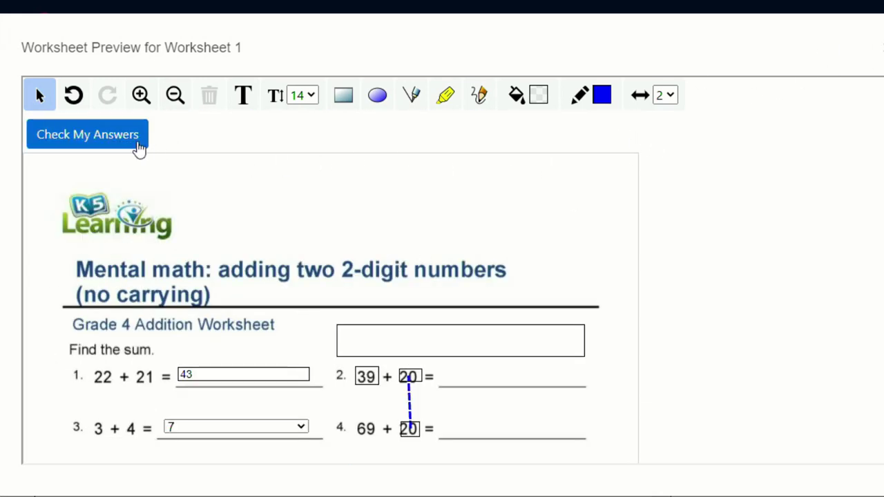
scroll(126, 143, down, 1)
scroll(138, 166, up, 1)
click(122, 142)
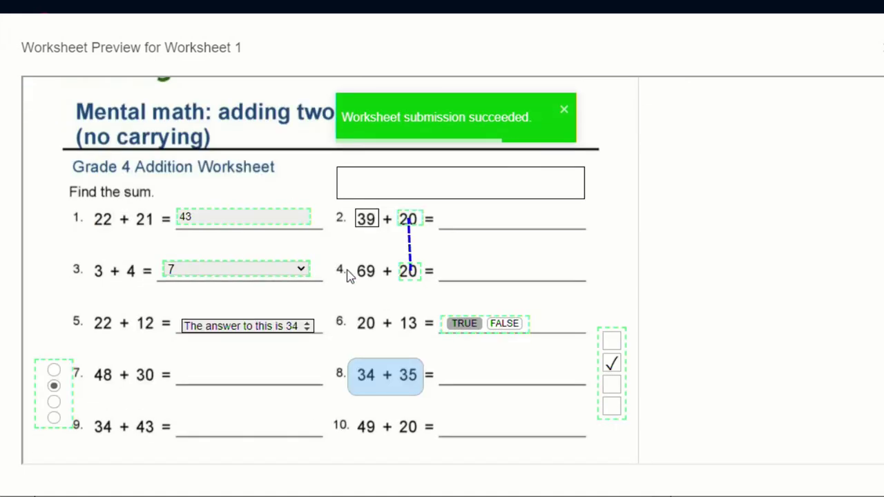
scroll(336, 328, down, 2)
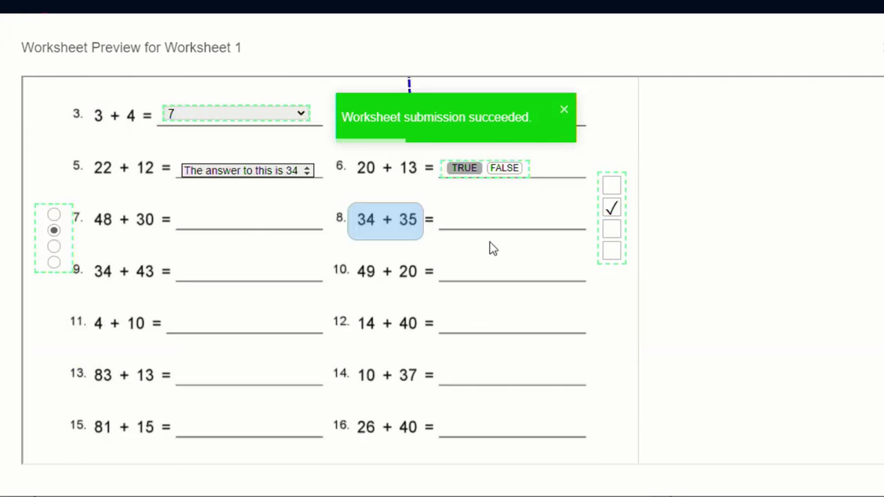
scroll(114, 241, up, 2)
scroll(103, 276, down, 1)
mouse_move(62, 304)
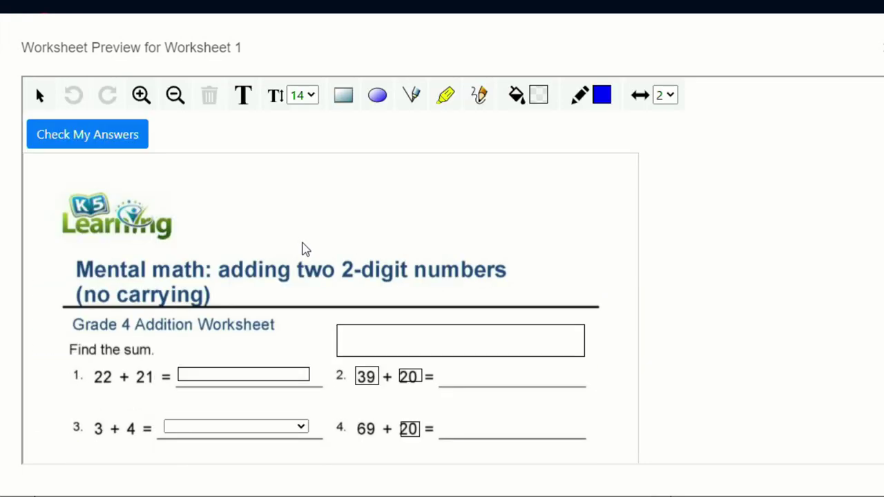
- Answer question 3 with 6 in the preview, check the answers, review the marking, and close the preview
scroll(276, 248, down, 2)
click(255, 272)
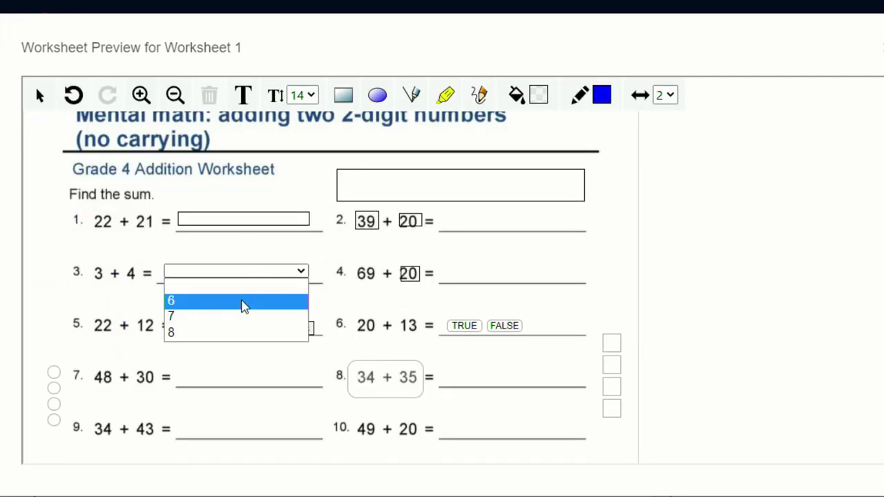
click(245, 301)
scroll(66, 185, up, 2)
click(69, 134)
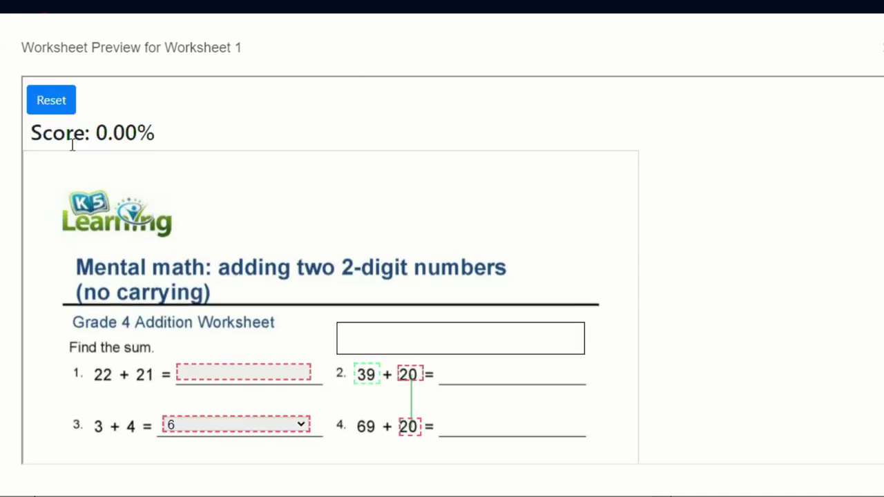
scroll(157, 384, down, 1)
mouse_move(183, 352)
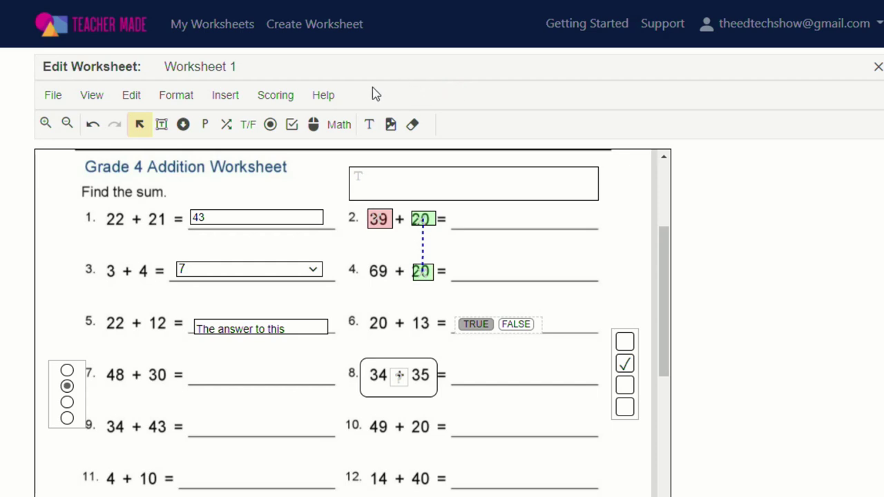
- Close the worksheet editor and start creating an assignment for Worksheet 1
click(58, 98)
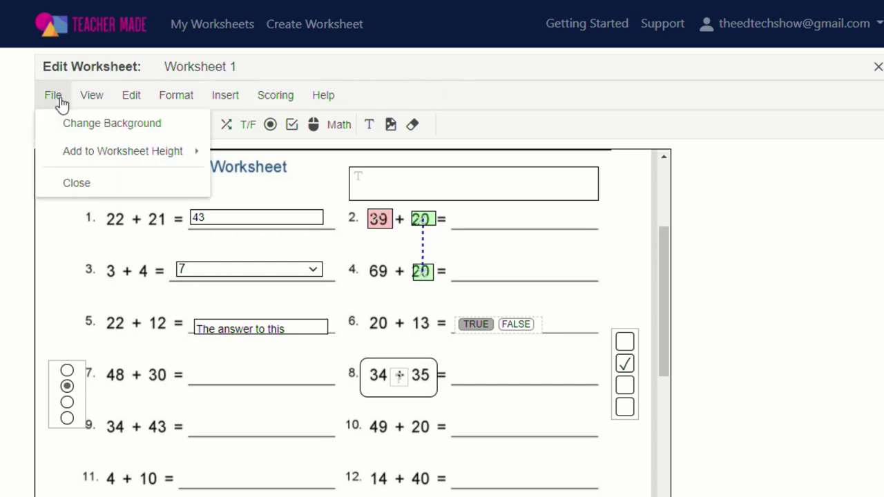
click(74, 184)
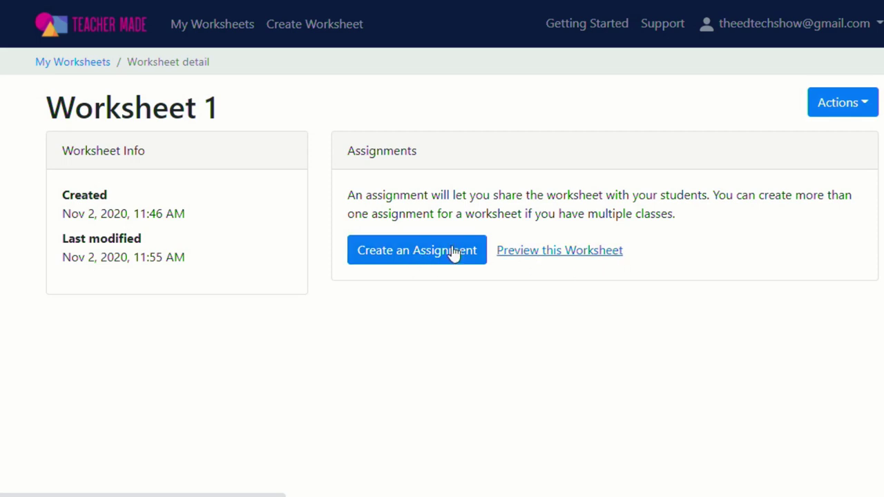
click(402, 253)
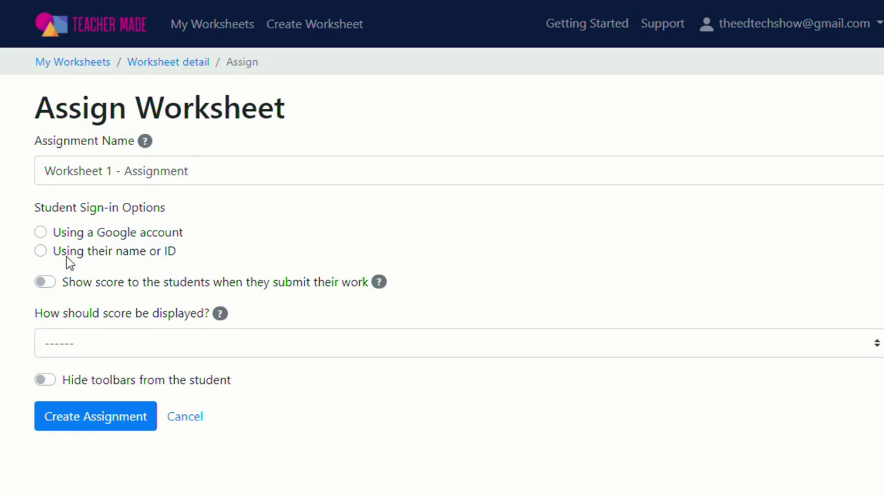
- Create the assignment with Google account sign-in, scores hidden from students on submission, and the score displayed as Score %
click(40, 233)
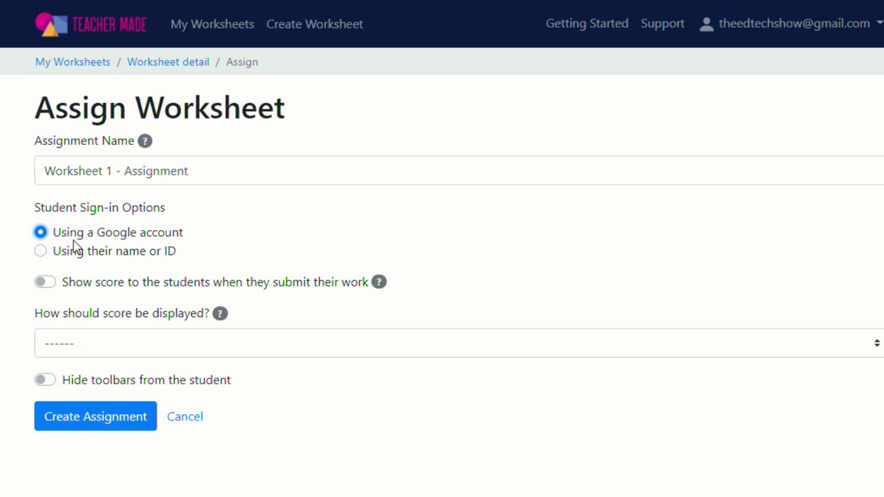
click(46, 283)
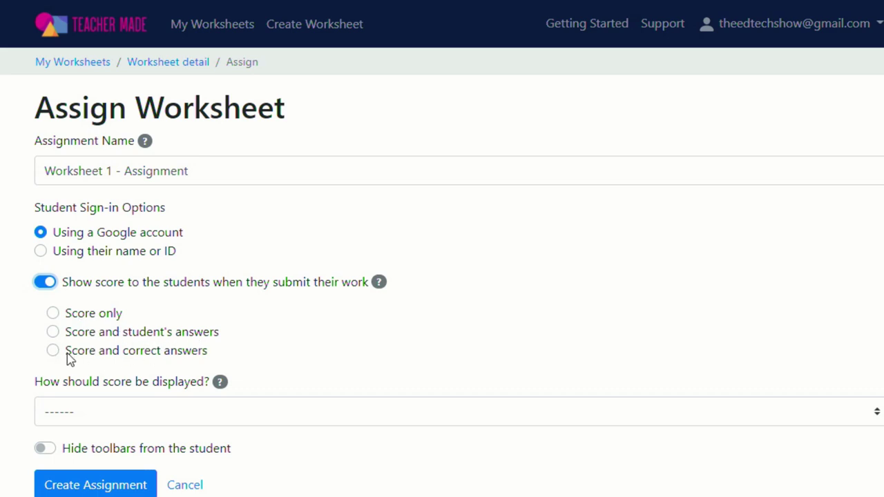
click(49, 287)
click(110, 344)
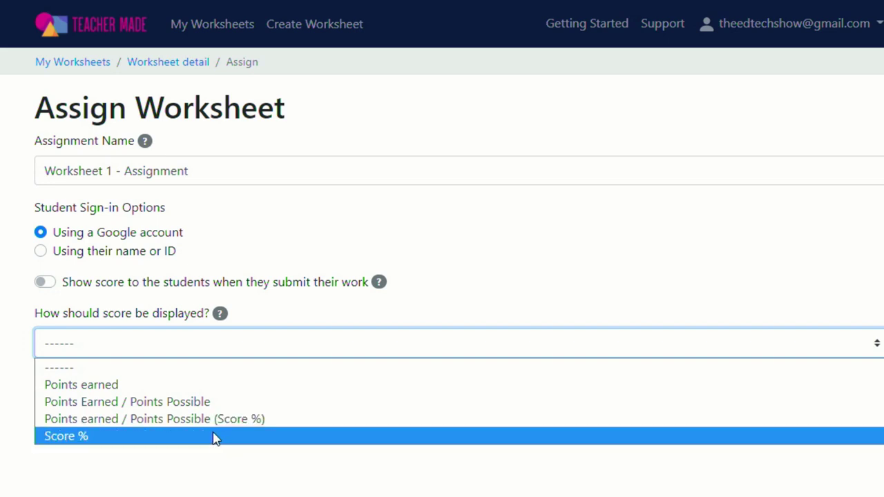
click(79, 436)
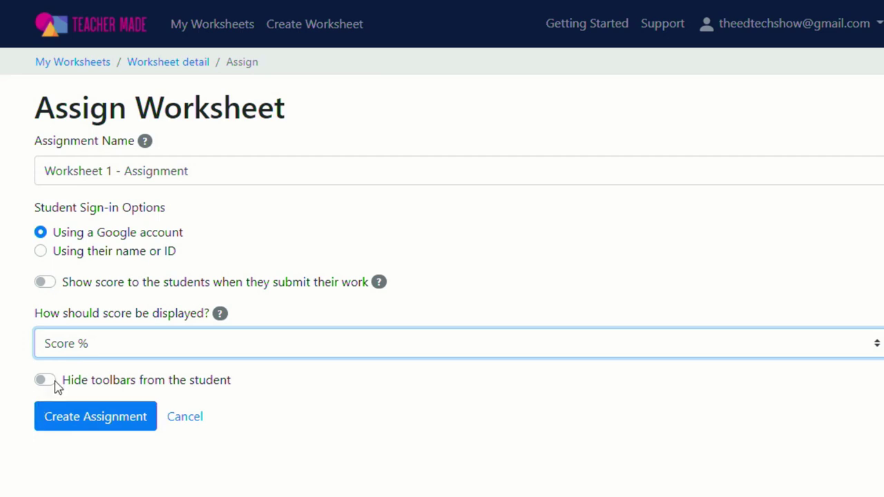
click(104, 421)
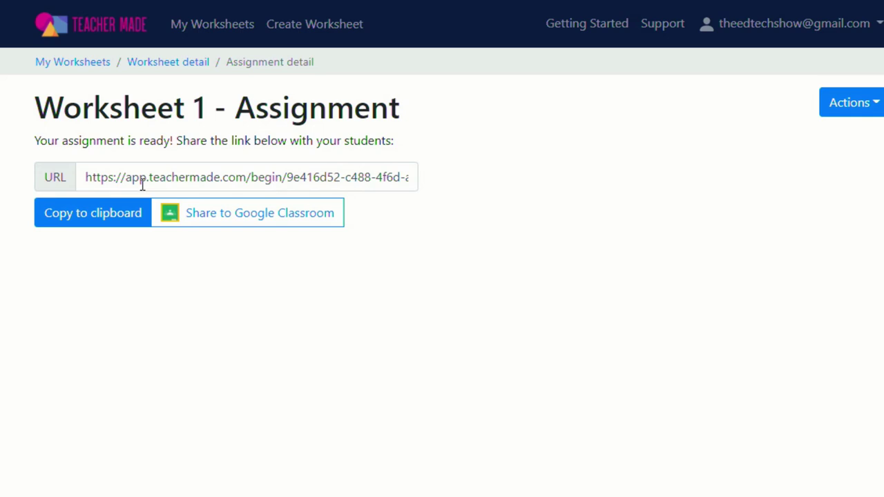
- Share the assignment to Google Classroom and assign it to all students of the test class for 100 points with no due date
click(227, 219)
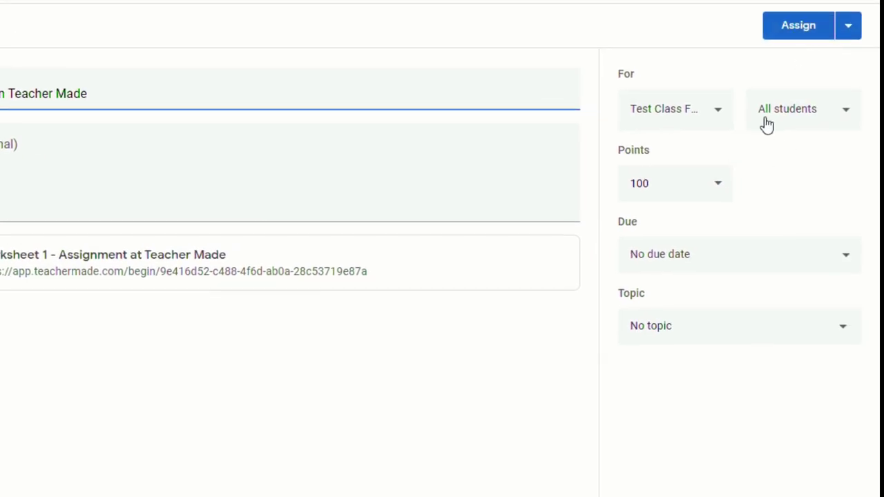
click(725, 259)
click(776, 208)
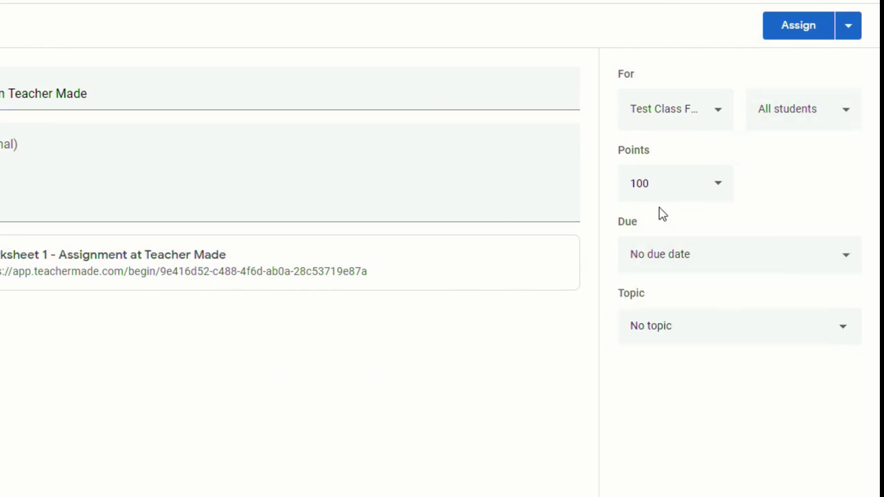
click(803, 39)
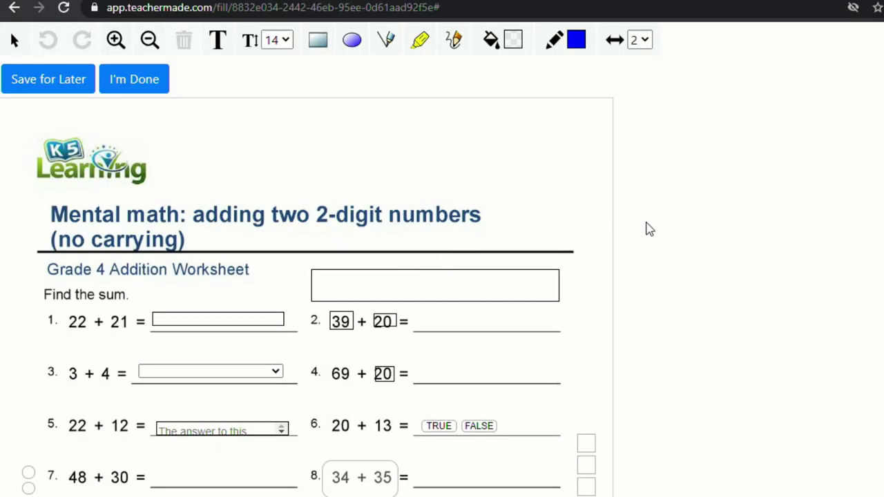
- In the student's copy of the worksheet, answer question 1 with 43 and question 3 with 6
scroll(634, 245, down, 1)
click(236, 239)
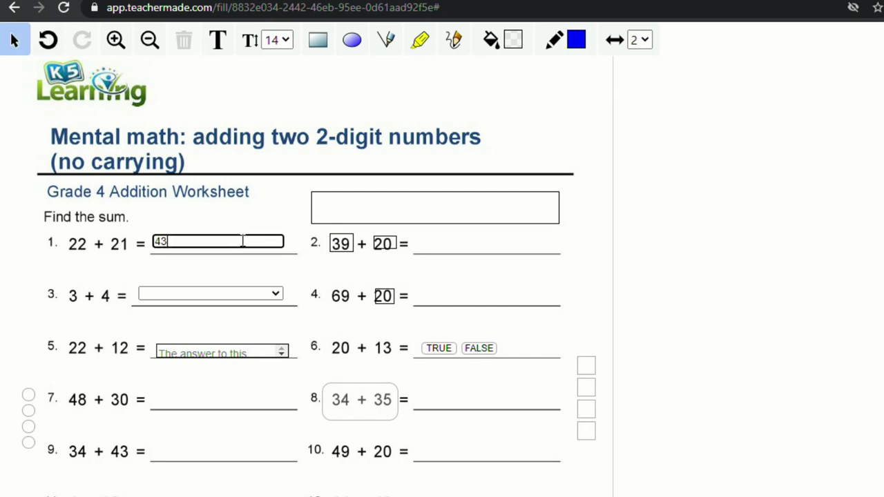
click(245, 293)
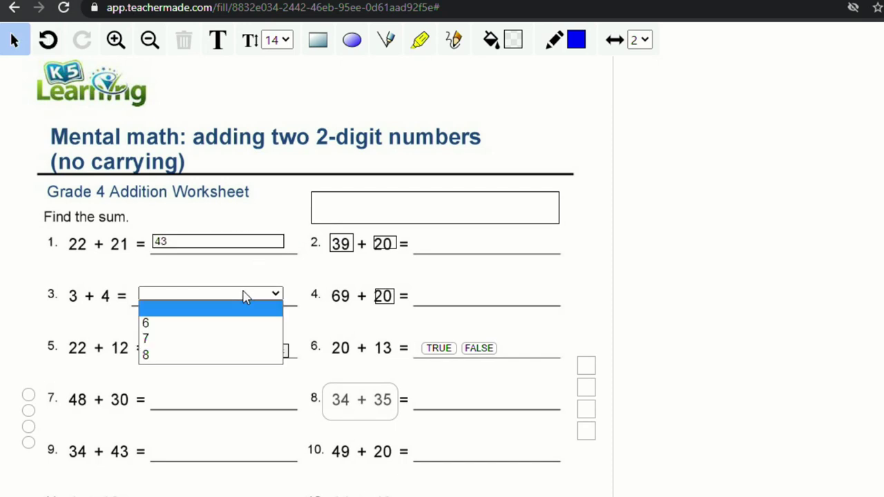
click(233, 325)
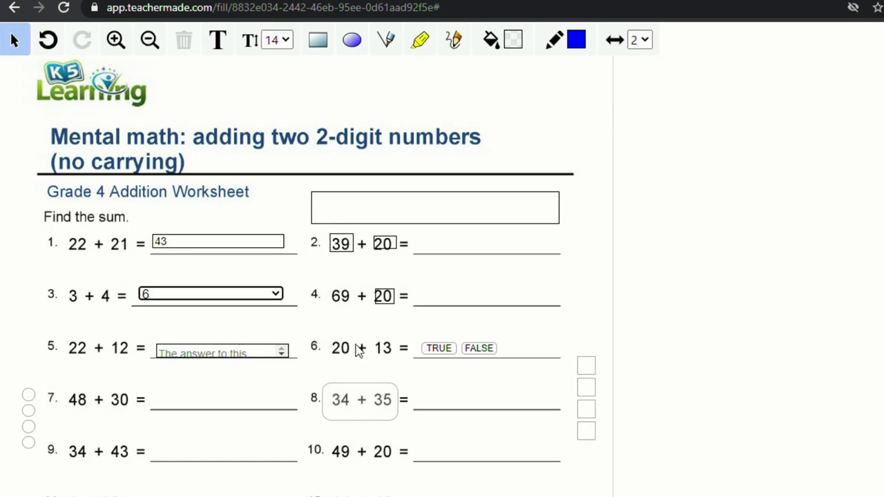
- Link the two 20s, answer TRUE for question 6, select question 8's hot spot, and mark the first checkbox and second choice option
drag(384, 296, 382, 249)
click(442, 349)
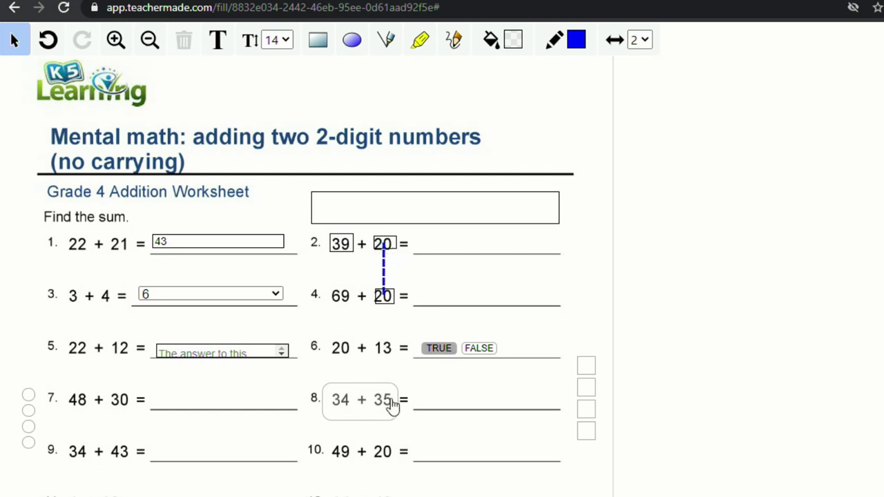
click(365, 407)
click(586, 368)
click(28, 410)
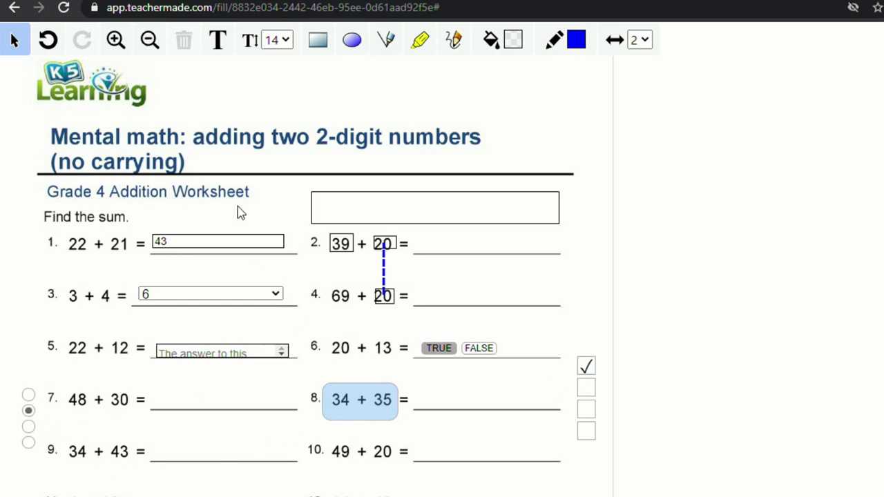
- Add a text box reading "Thank you" beside the K5 Learning logo
scroll(272, 259, up, 1)
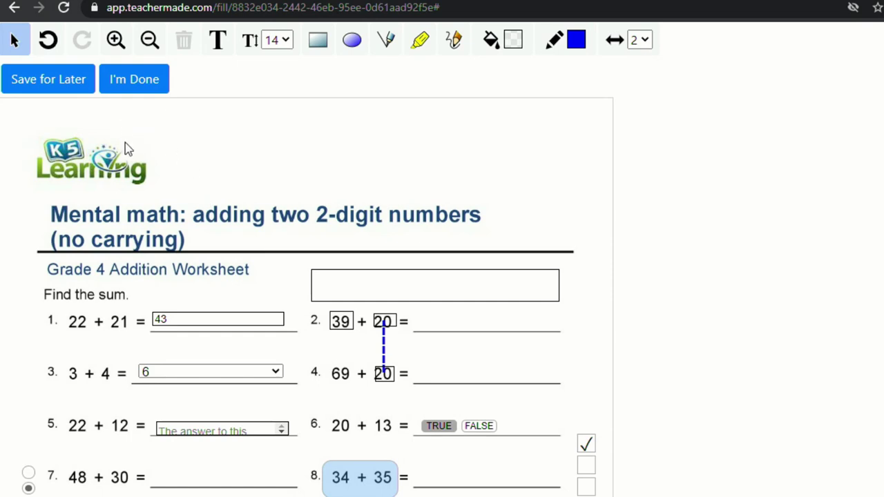
click(220, 42)
drag(227, 151, 352, 174)
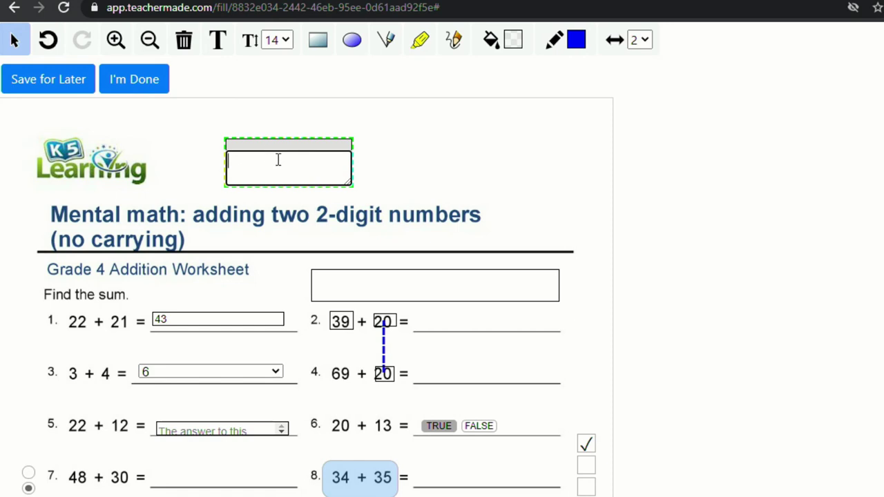
text(Thank you)
click(380, 131)
- Draw an ellipse around "numbers", a rectangle around "two" in the title, and a straight horizontal line above the title
drag(378, 203, 515, 233)
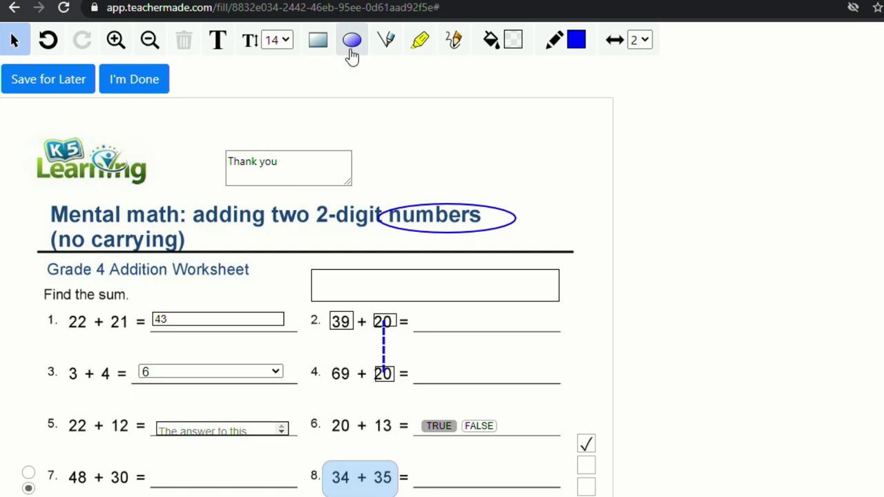
click(320, 46)
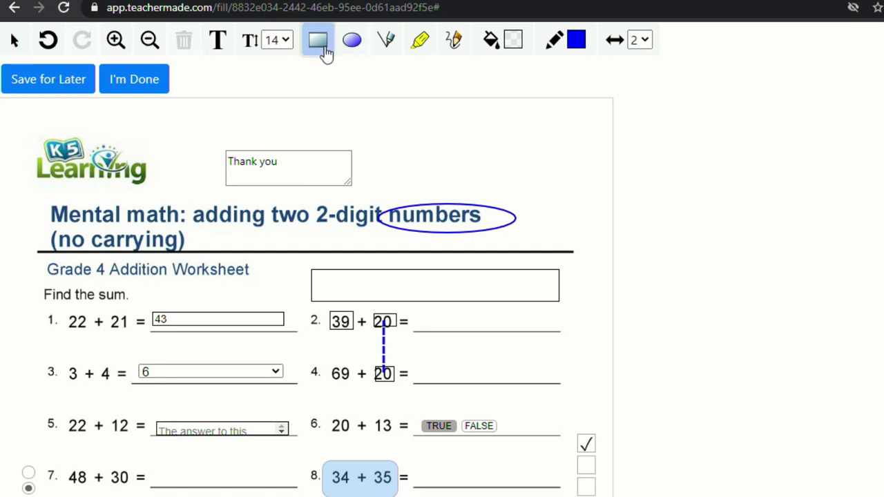
drag(316, 200, 267, 228)
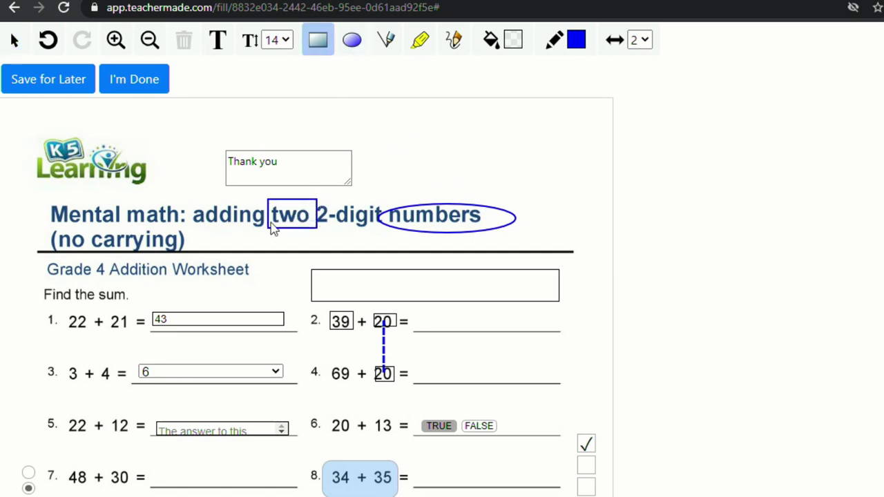
click(386, 46)
drag(409, 170, 523, 170)
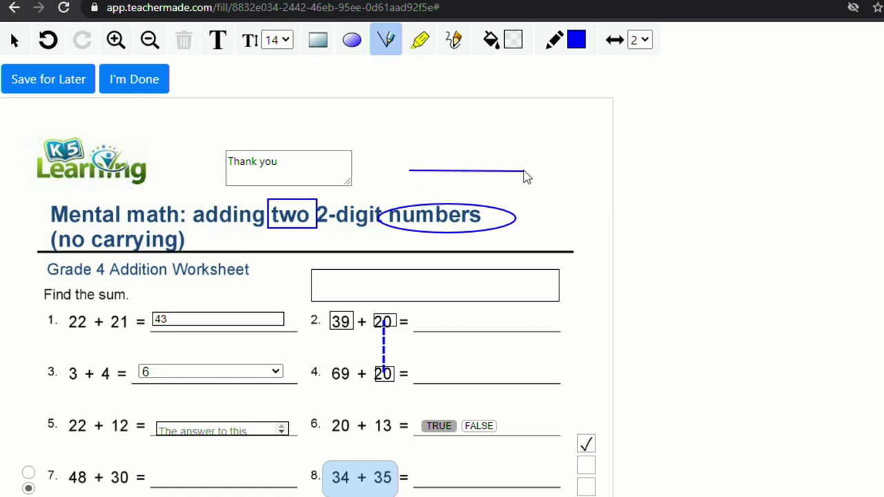
- Highlight "Mental math" in the title and draw a freehand squiggle above the straight line
click(420, 39)
mouse_move(59, 213)
mouse_down()
mouse_move(183, 228)
mouse_move(197, 239)
mouse_up()
click(453, 39)
mouse_move(402, 128)
mouse_down()
mouse_move(466, 143)
mouse_move(483, 138)
mouse_up()
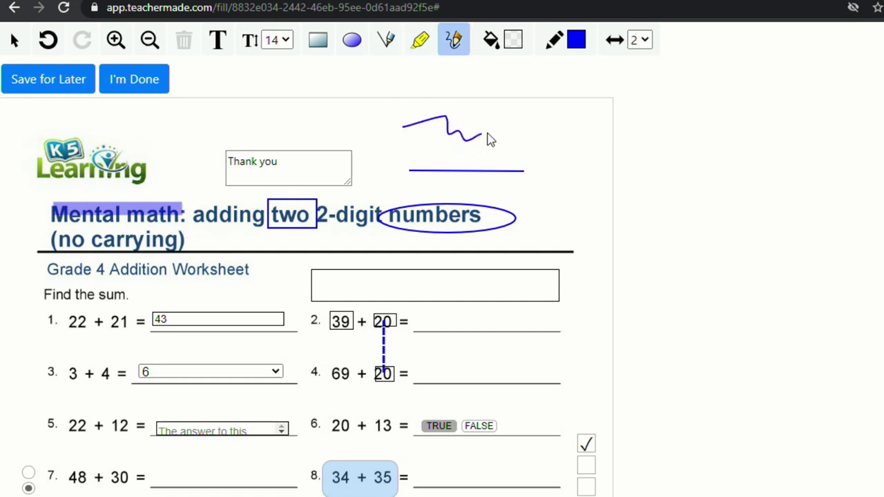
- Set the fill colour to grey, keep the line width at 2, and submit the worksheet although it is incomplete
click(511, 46)
click(642, 42)
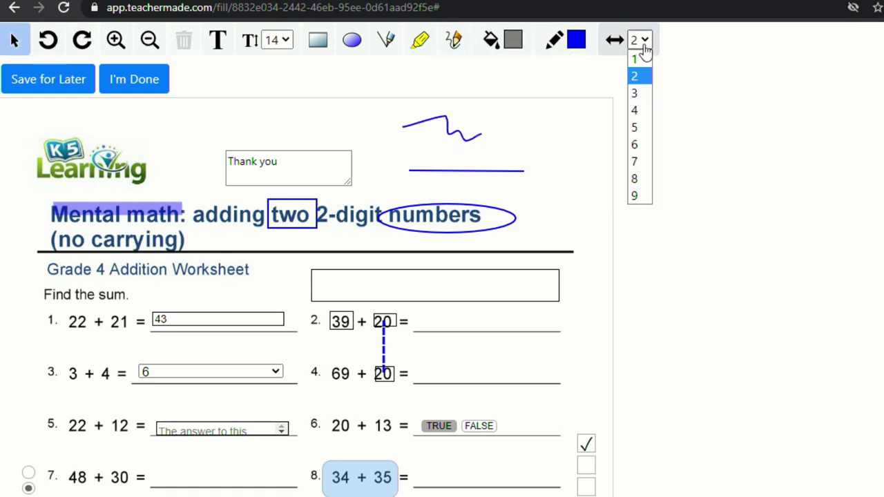
click(612, 41)
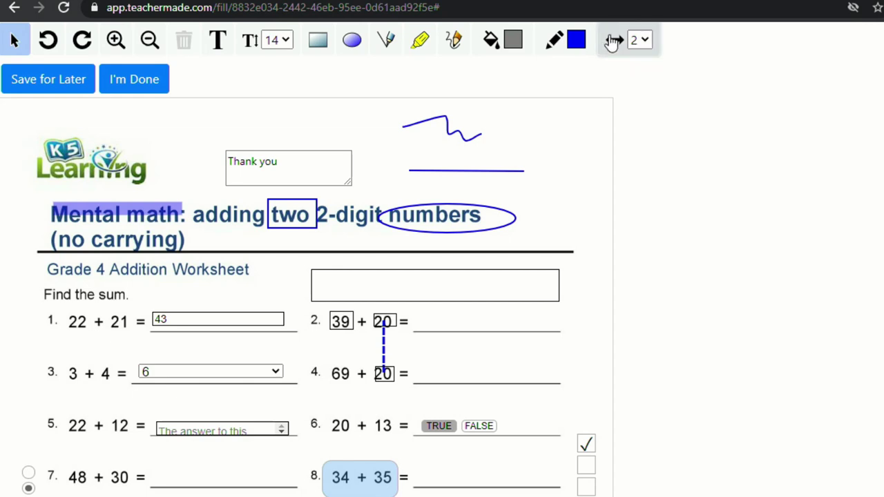
click(129, 80)
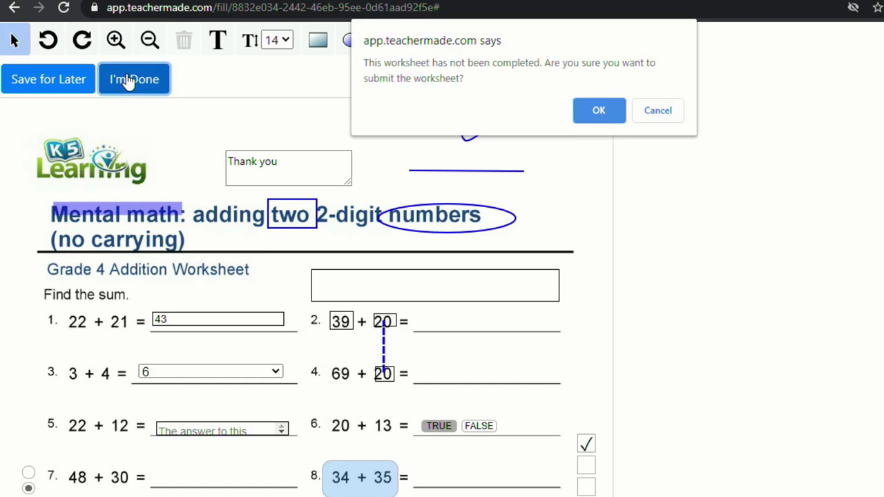
click(598, 112)
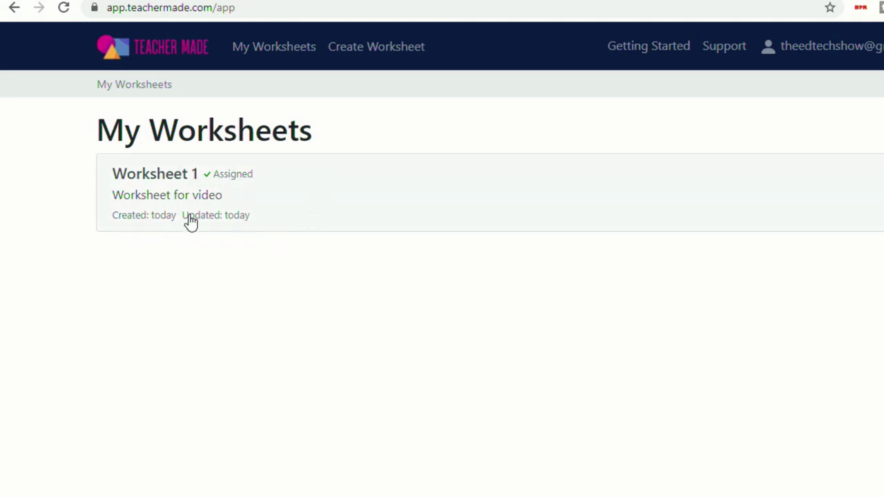
- From the teacher's worksheet list, open the Worksheet 1 assignment and its student submission for review
click(298, 201)
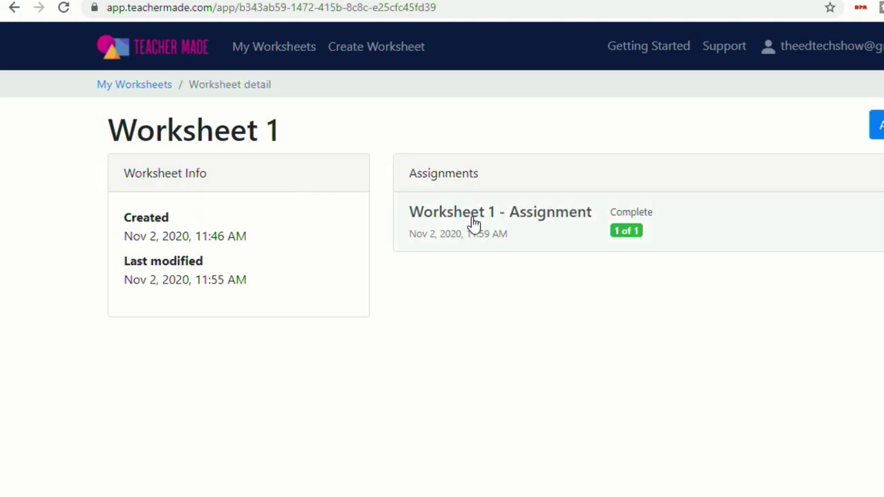
click(474, 221)
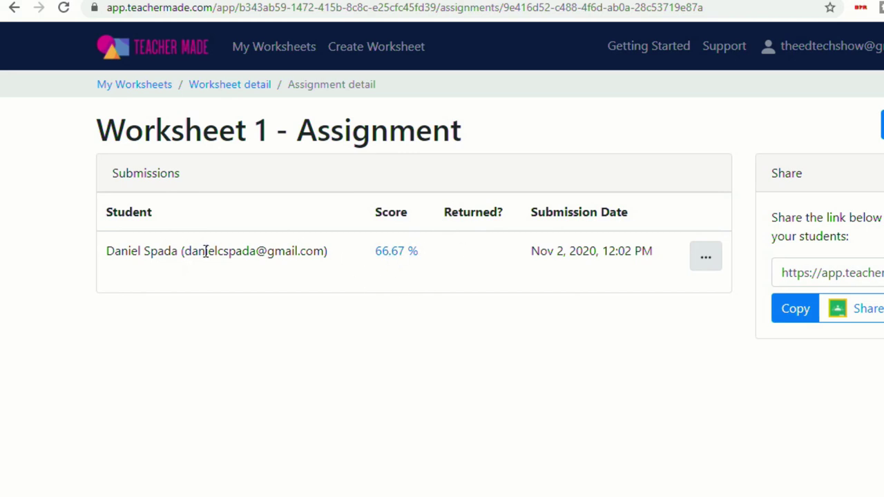
click(397, 253)
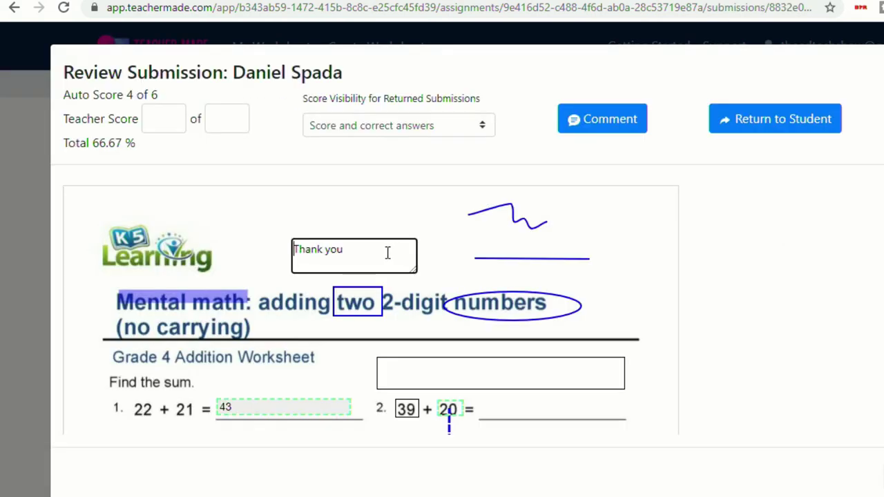
- Examine the student's annotations and how each answer in the submission is marked
scroll(657, 246, down, 3)
scroll(661, 247, up, 1)
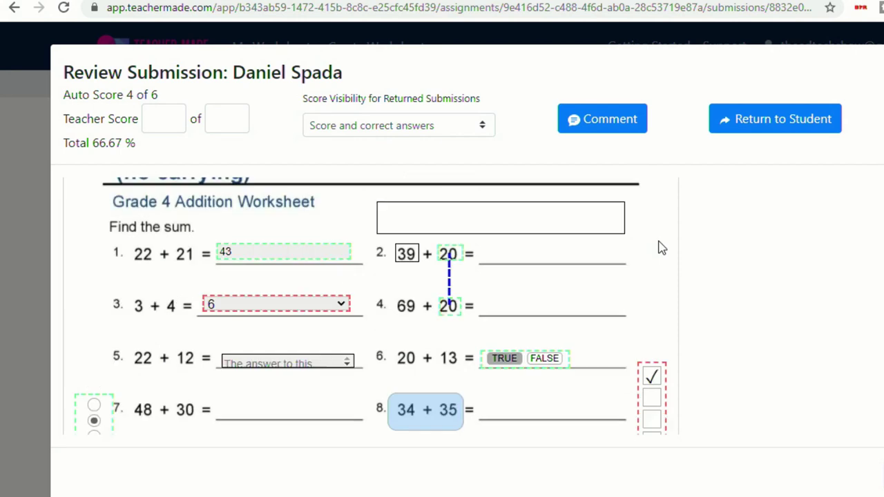
scroll(662, 251, down, 2)
scroll(663, 237, up, 3)
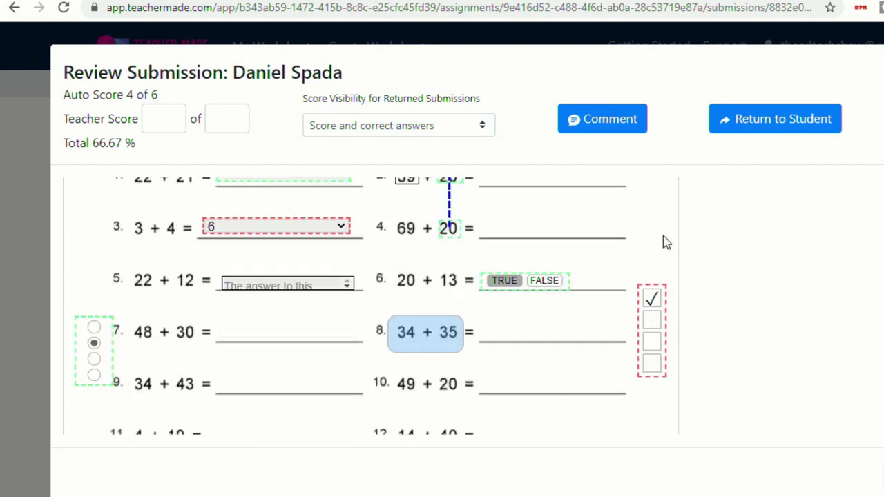
scroll(650, 249, up, 1)
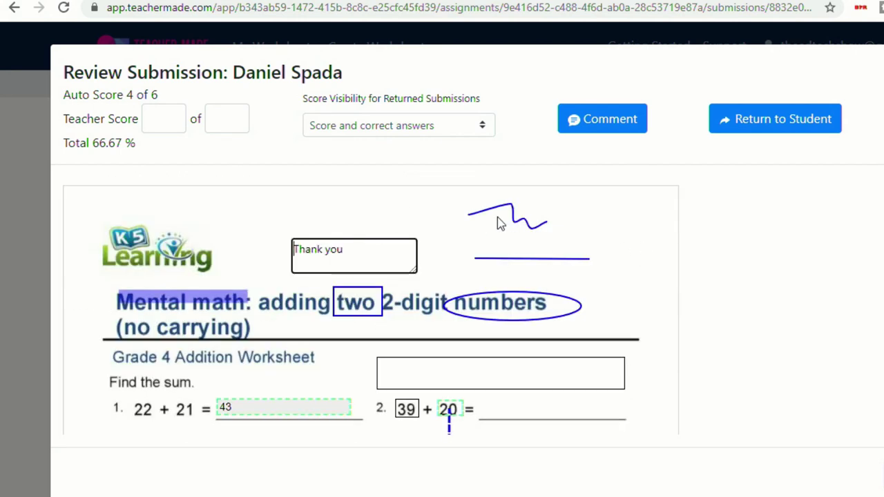
scroll(445, 294, down, 2)
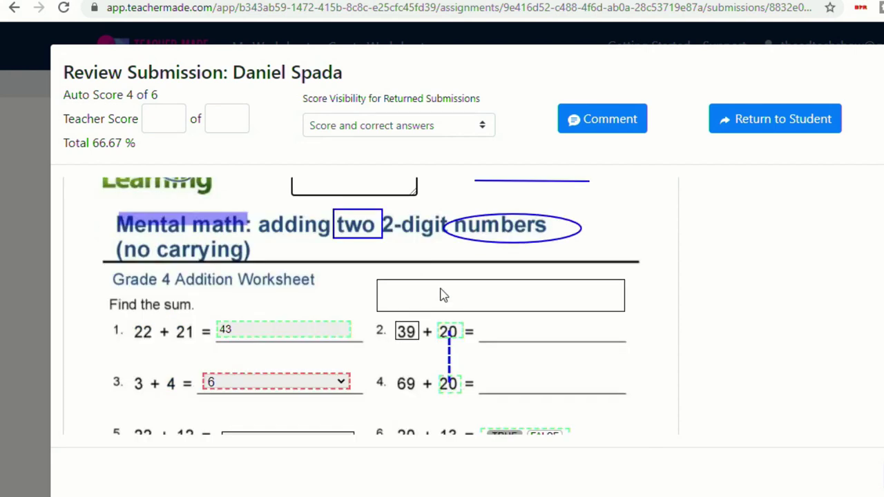
mouse_move(272, 310)
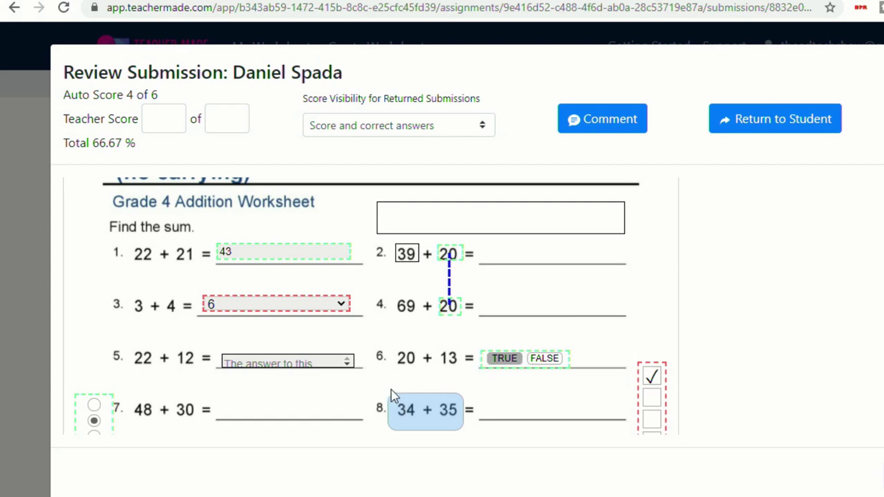
scroll(391, 396, down, 5)
scroll(395, 375, up, 6)
scroll(397, 373, up, 2)
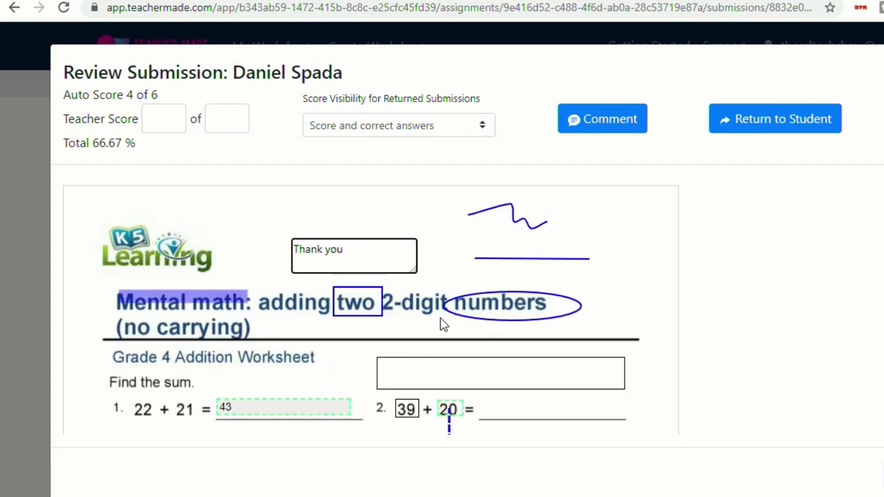
- Open the comment box for the student's submission and look through the score visibility options for returned submissions
click(619, 120)
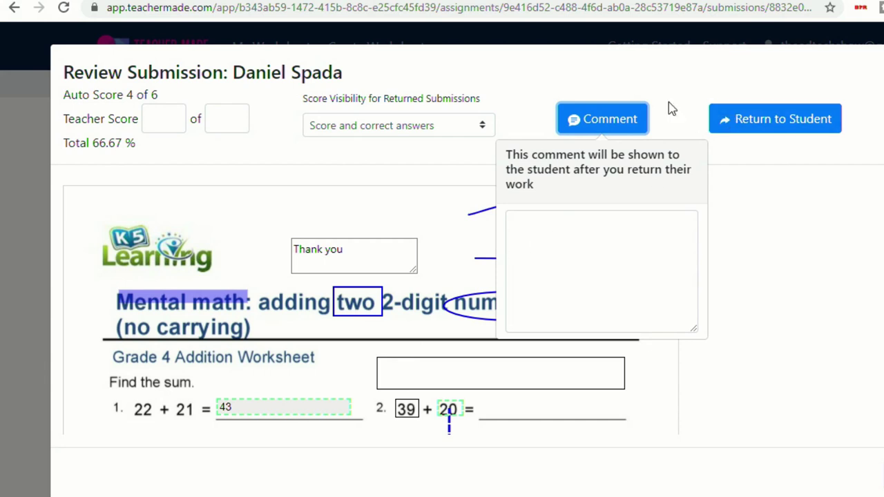
click(442, 128)
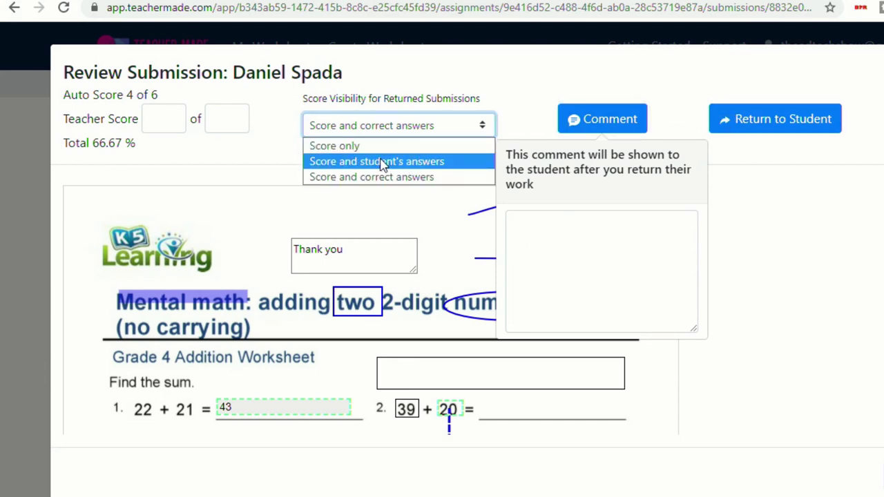
click(223, 174)
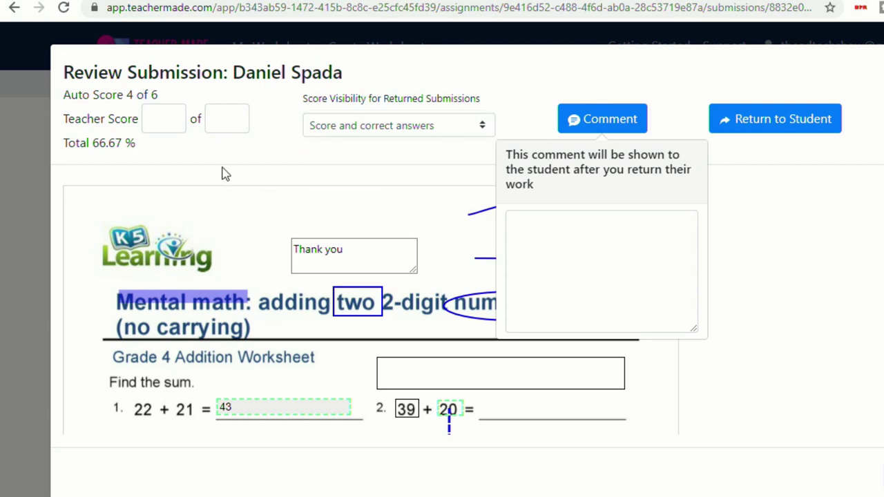
- Enter a teacher score of 7 of 6, then return the submission to the student and undo that return
click(175, 117)
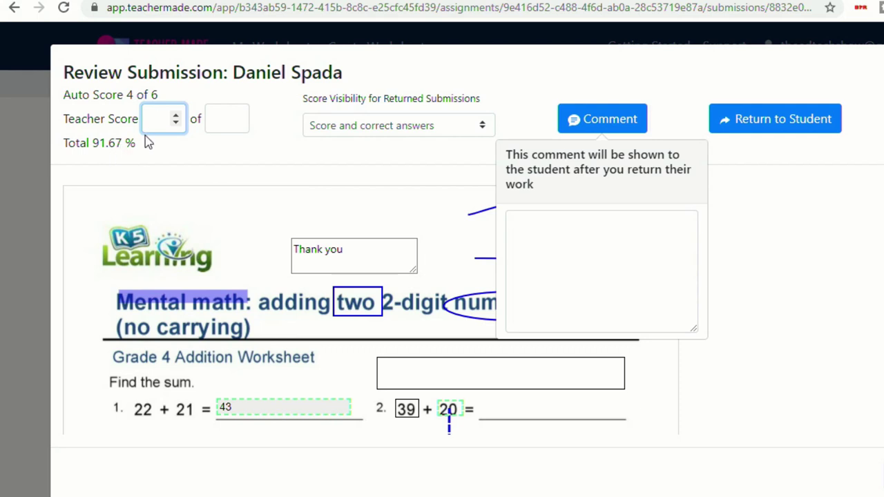
click(784, 118)
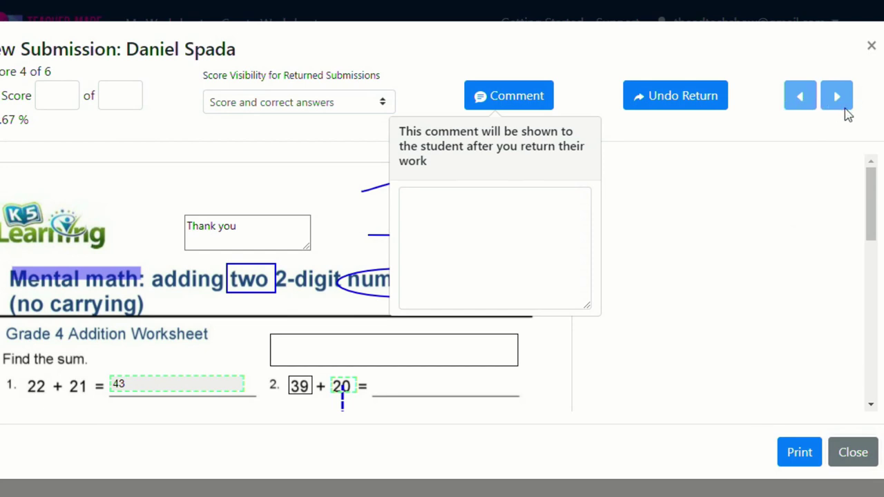
click(822, 109)
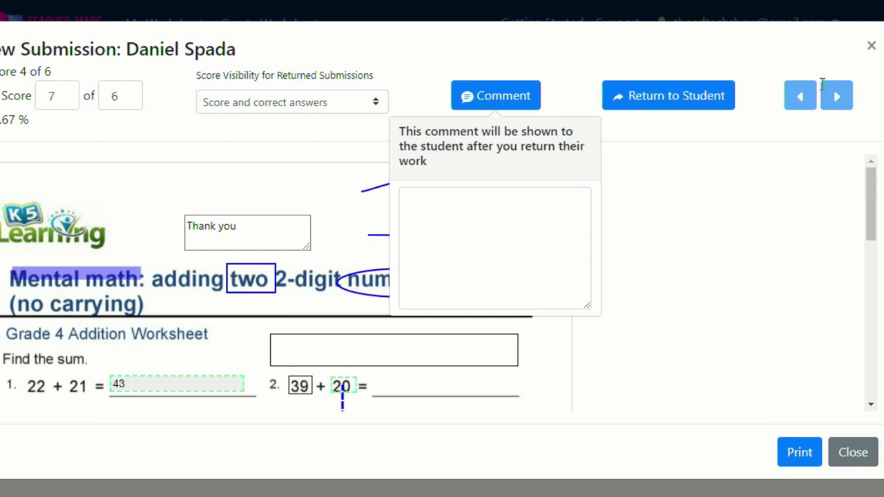
click(869, 47)
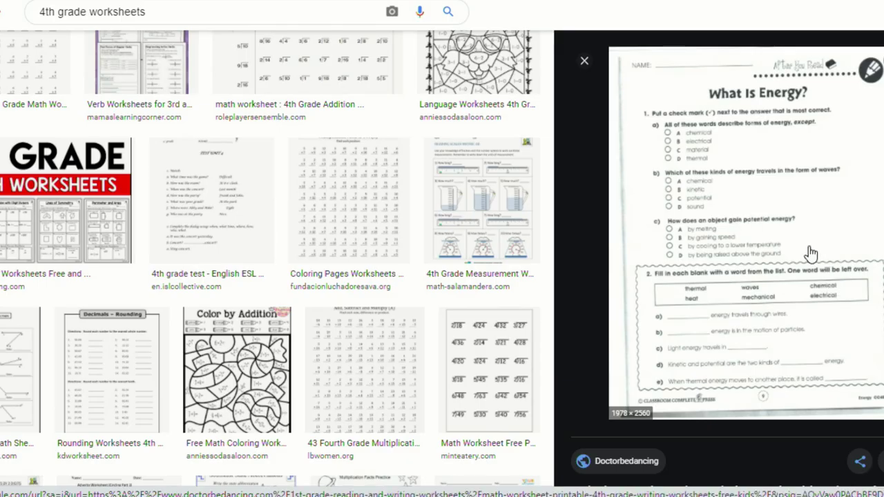
- Save the "What Is Energy?" image from the search results and upload it as the background of a new TeacherMade worksheet
right_click(810, 252)
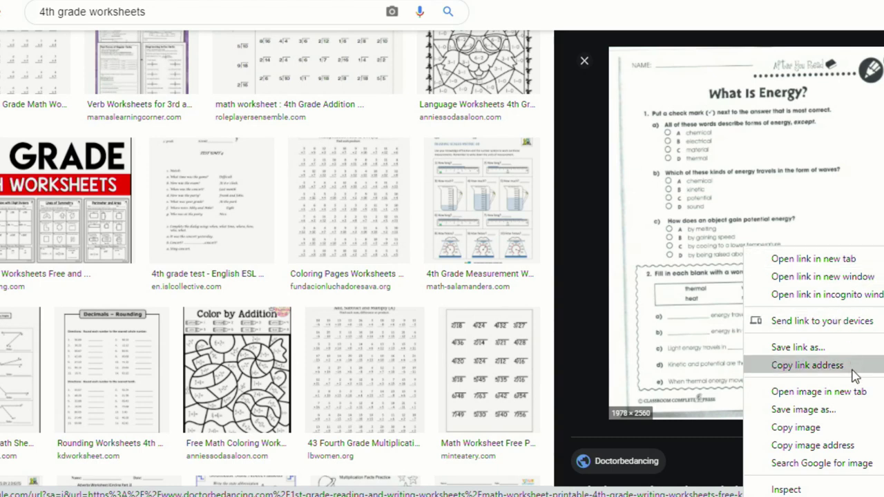
click(853, 413)
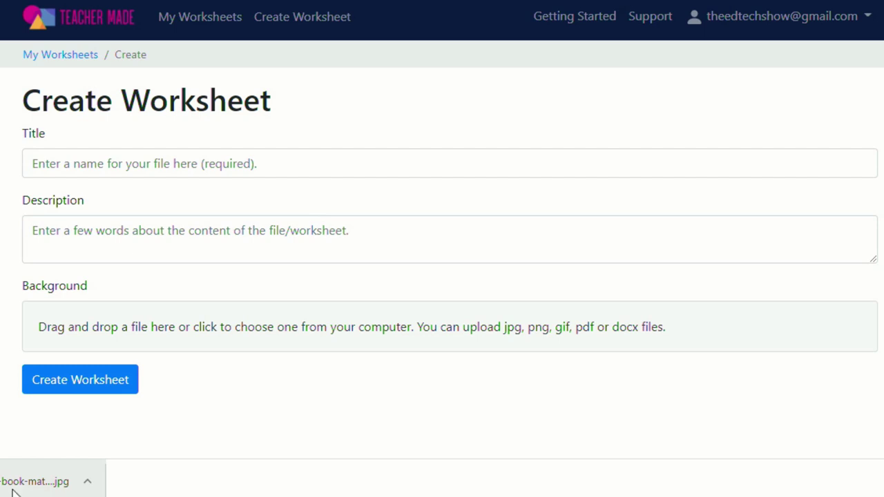
drag(10, 489, 178, 325)
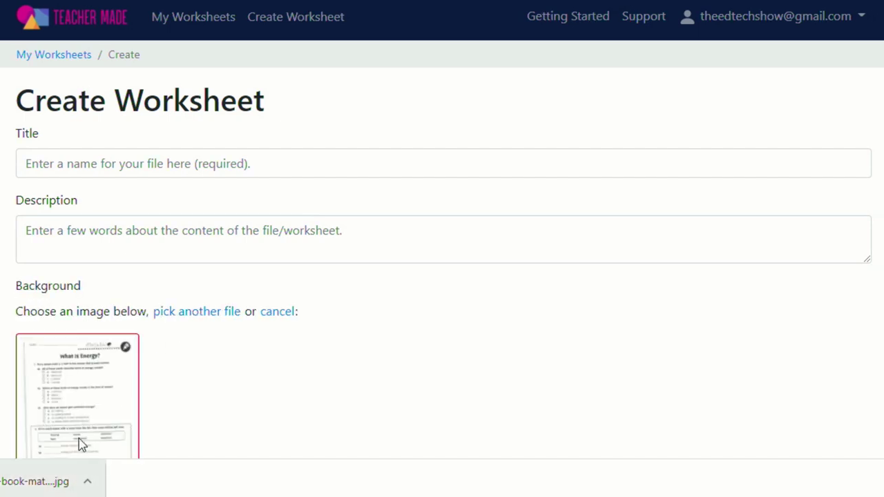
- Title the new worksheet "Worsksheet 2" and create it with the uploaded energy image
scroll(90, 345, down, 1)
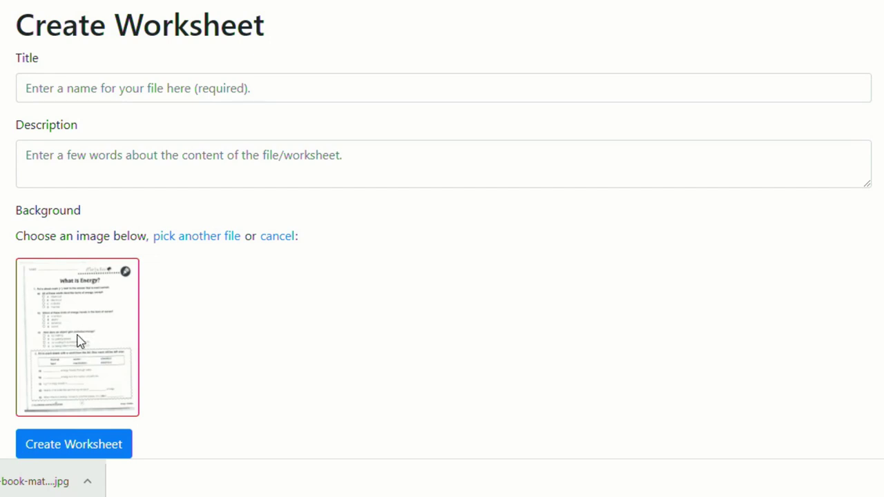
click(173, 88)
text(Worsksheet 2)
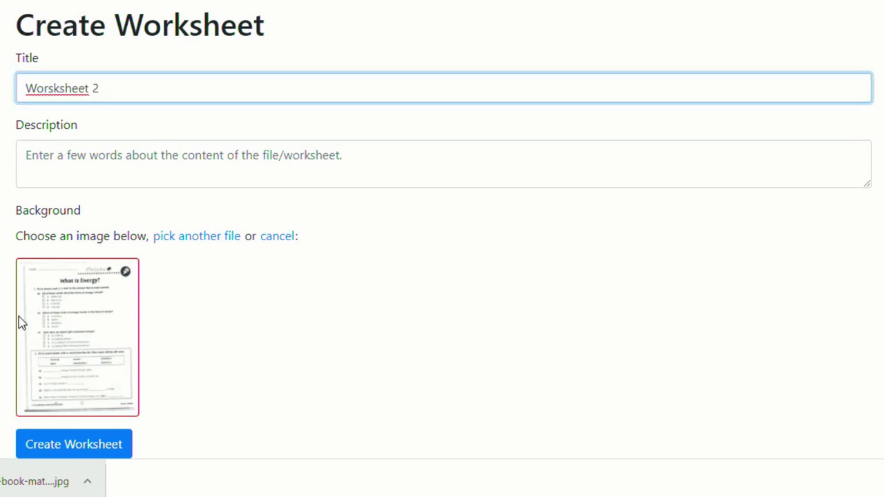
click(69, 444)
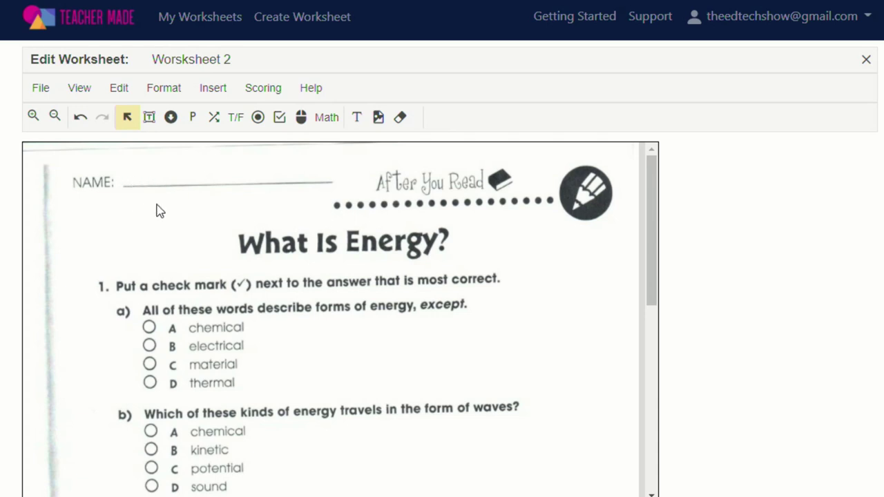
- Place a 4-choice multiple choice question over the printed answer circles of question 1a
scroll(156, 210, down, 2)
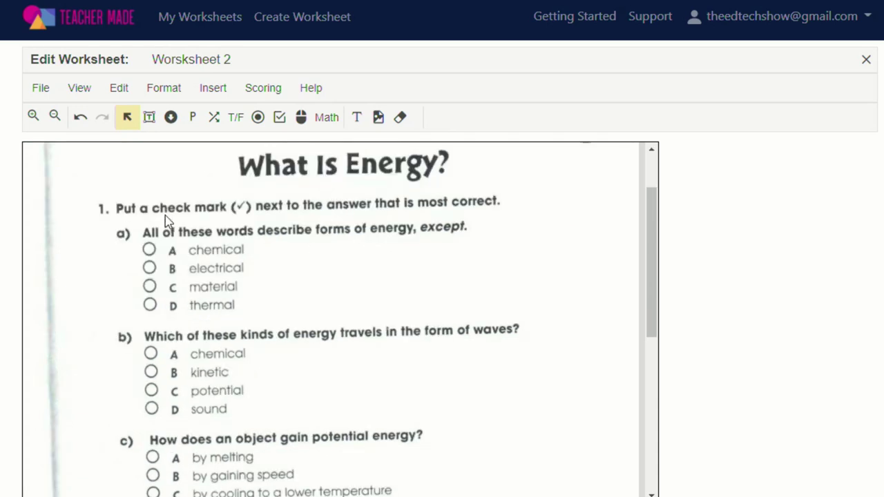
click(258, 117)
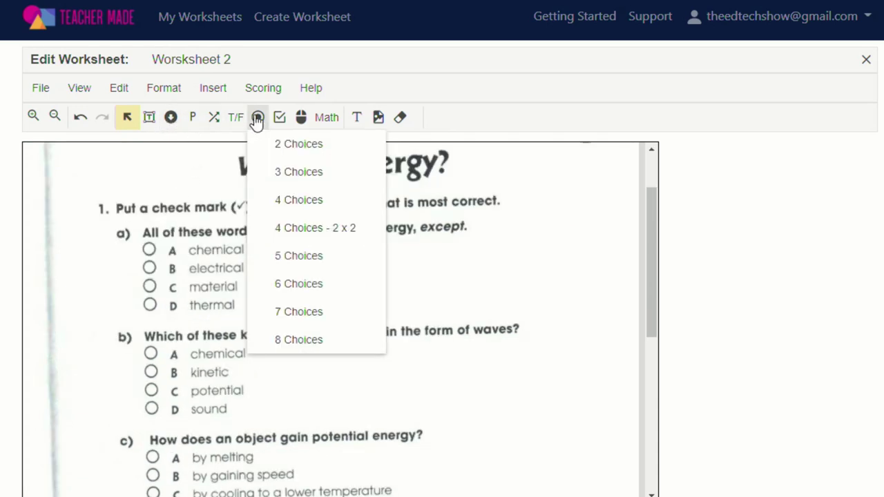
click(301, 201)
drag(139, 241, 148, 309)
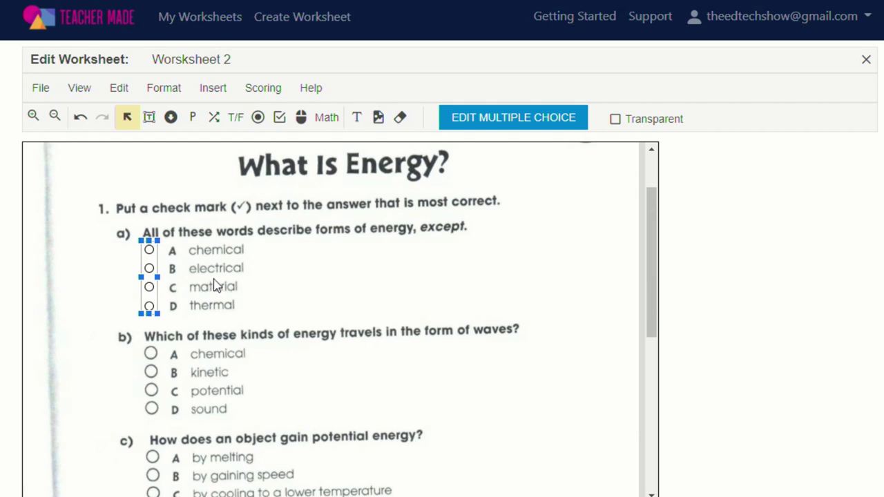
- Add matching boxes over the word "electrical" and blank a of question 2, and link them as a matching pair
scroll(204, 283, down, 10)
click(215, 117)
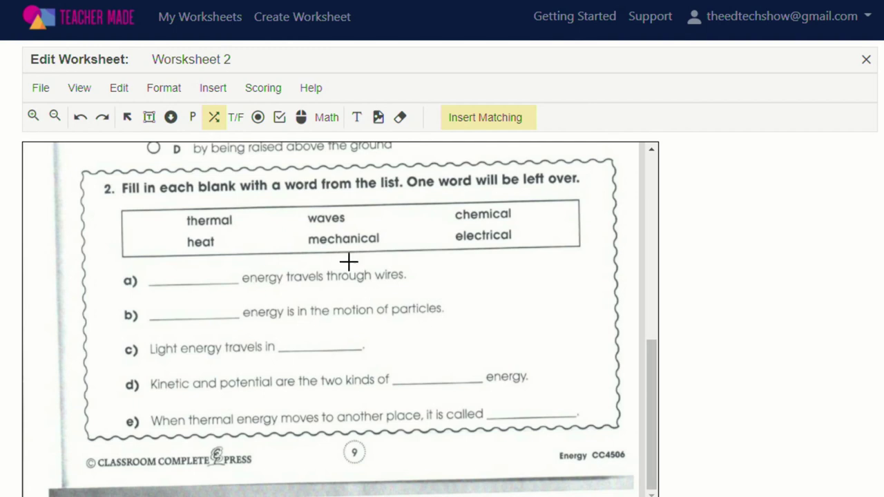
drag(449, 230, 523, 240)
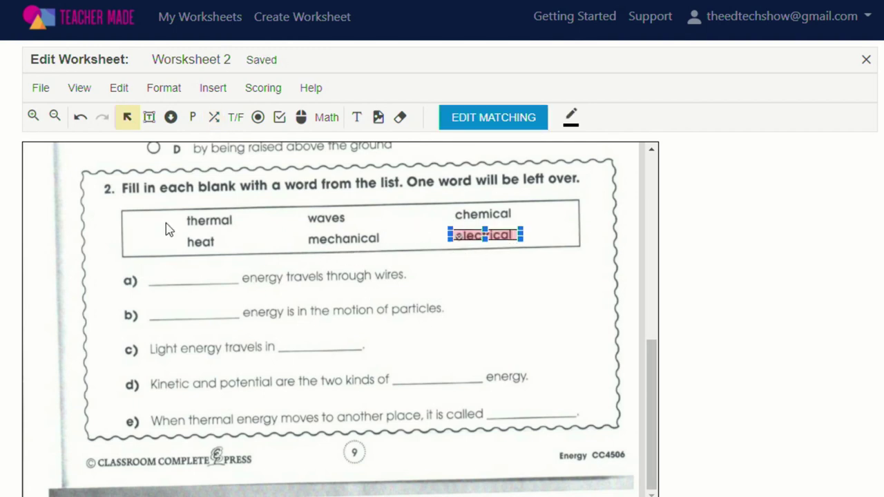
click(214, 117)
drag(149, 269, 237, 281)
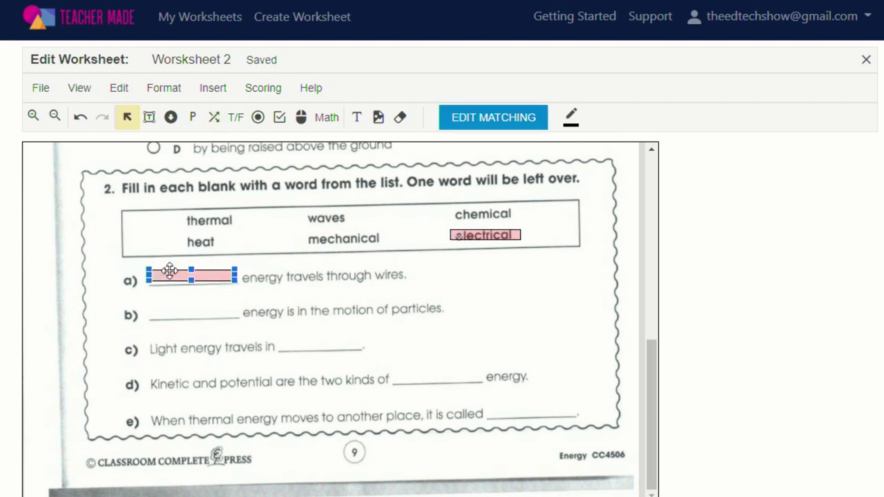
click(473, 236)
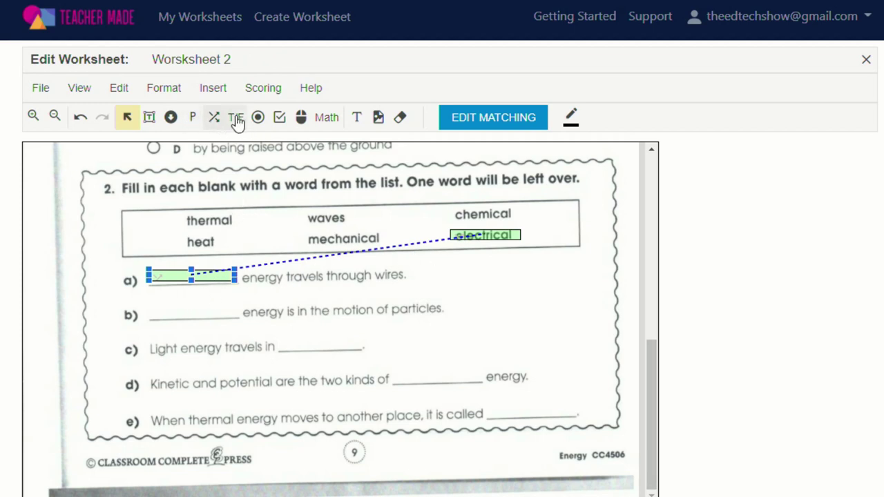
- Add matching boxes over blank b of question 2 and the word "chemical" in the word list
click(214, 117)
drag(150, 304, 235, 313)
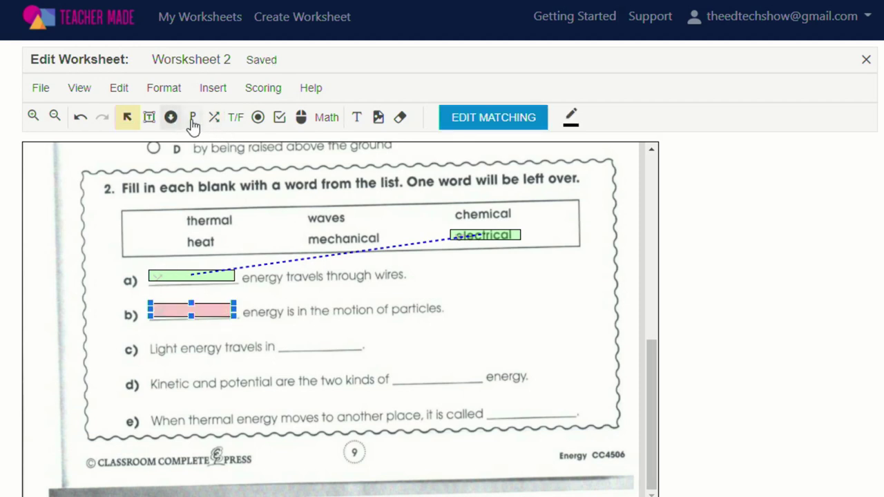
click(213, 118)
drag(450, 206, 519, 222)
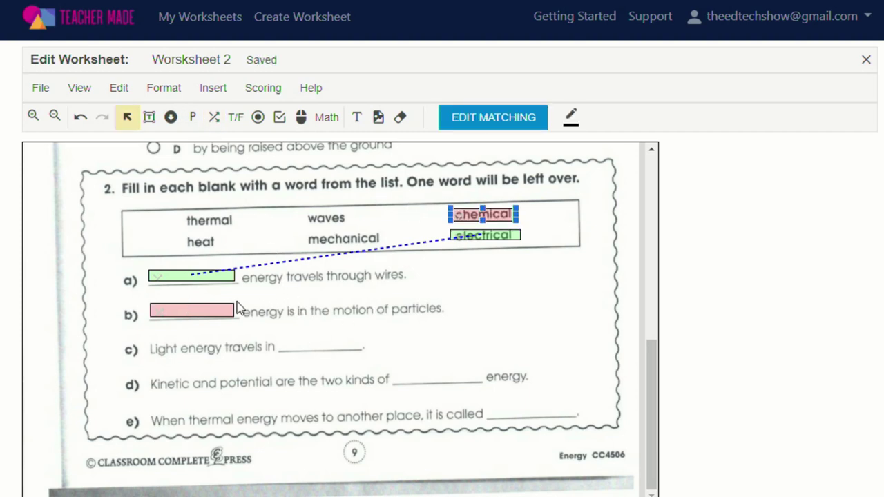